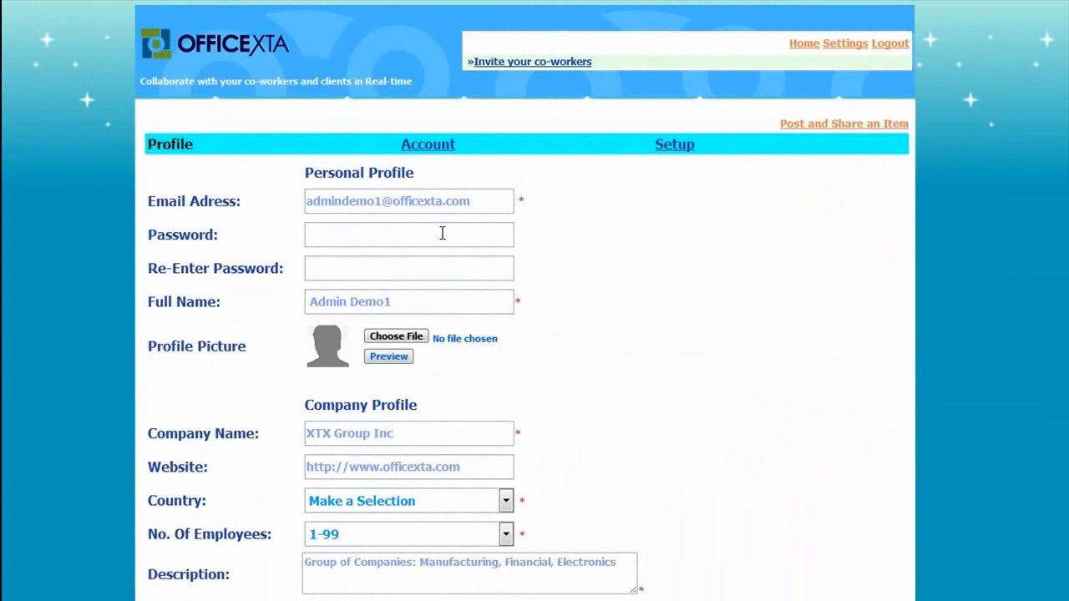
# Set the number of users to 50 in the account settings
pyautogui.click(430, 145)
pyautogui.press('BackSpace')
pyautogui.write('3')
pyautogui.press('BackSpace')
pyautogui.write('6')
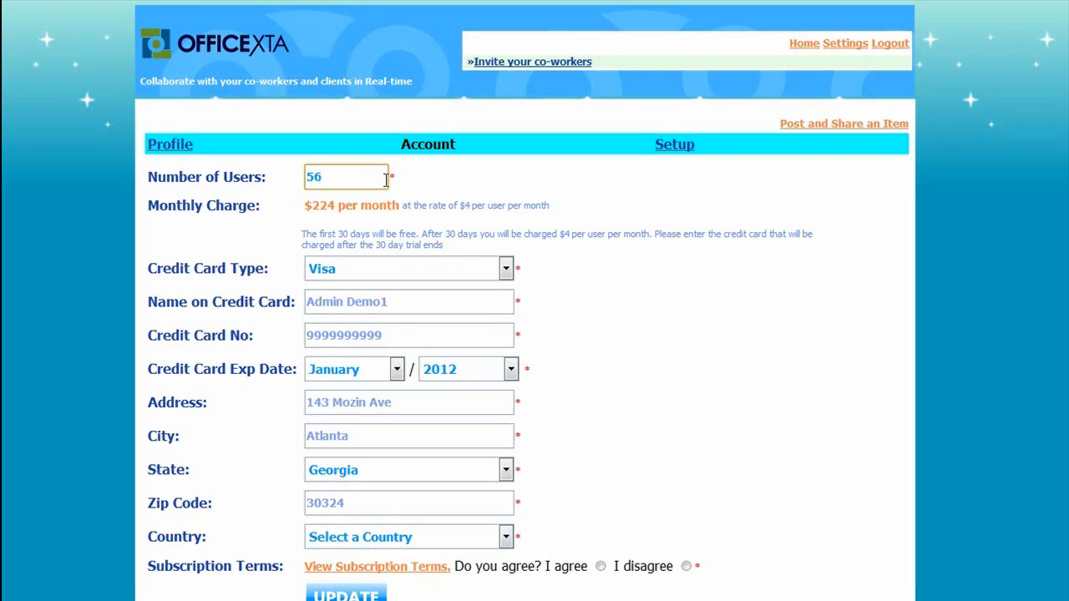
pyautogui.press('BackSpace')
pyautogui.write('0')
# Go to the network setup page and open the form for retrieving co-workers' emails from the company's LDAP
pyautogui.click(673, 145)
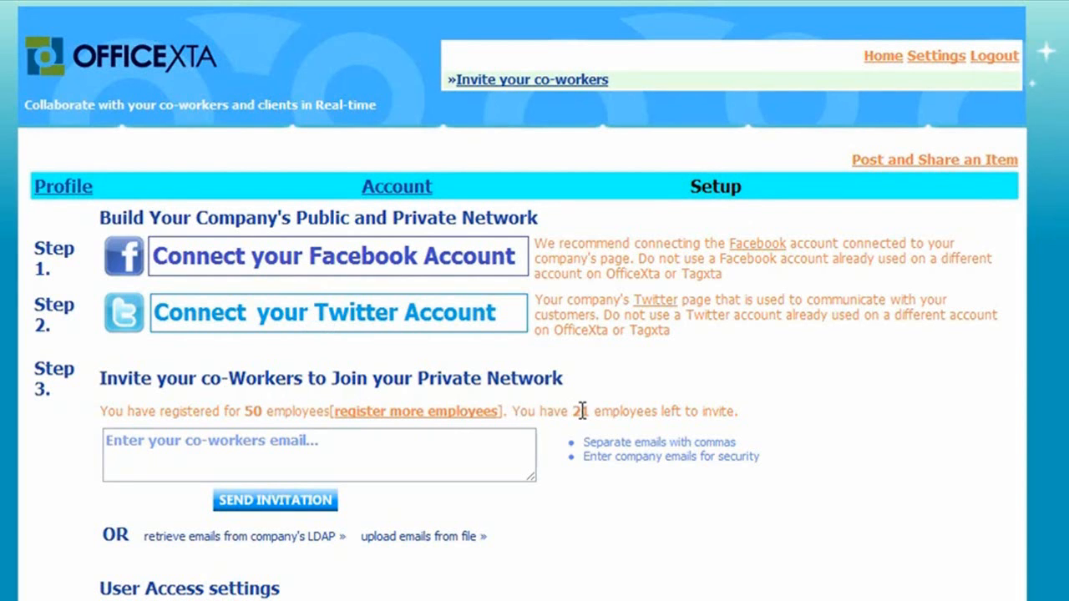
pyautogui.click(466, 453)
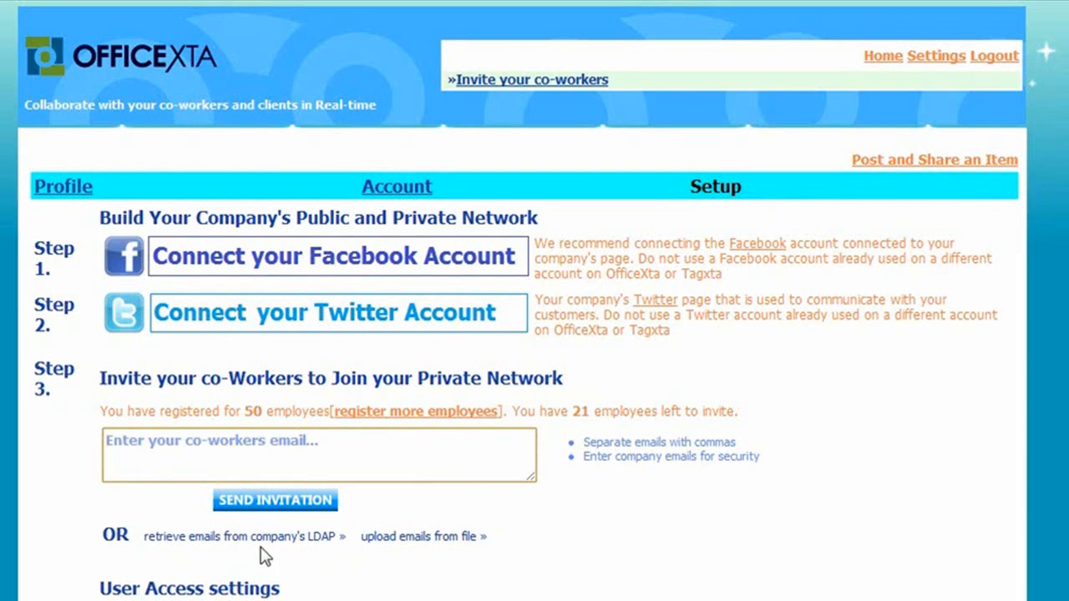
pyautogui.click(260, 537)
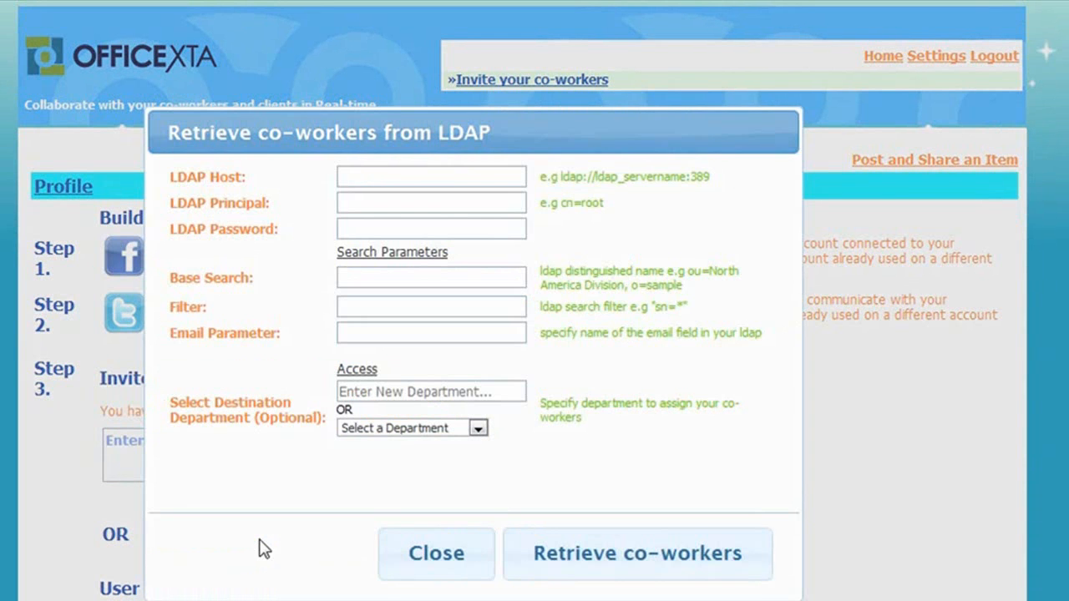
# Set the LDAP host to ldap://officextaldap:389
pyautogui.click(356, 178)
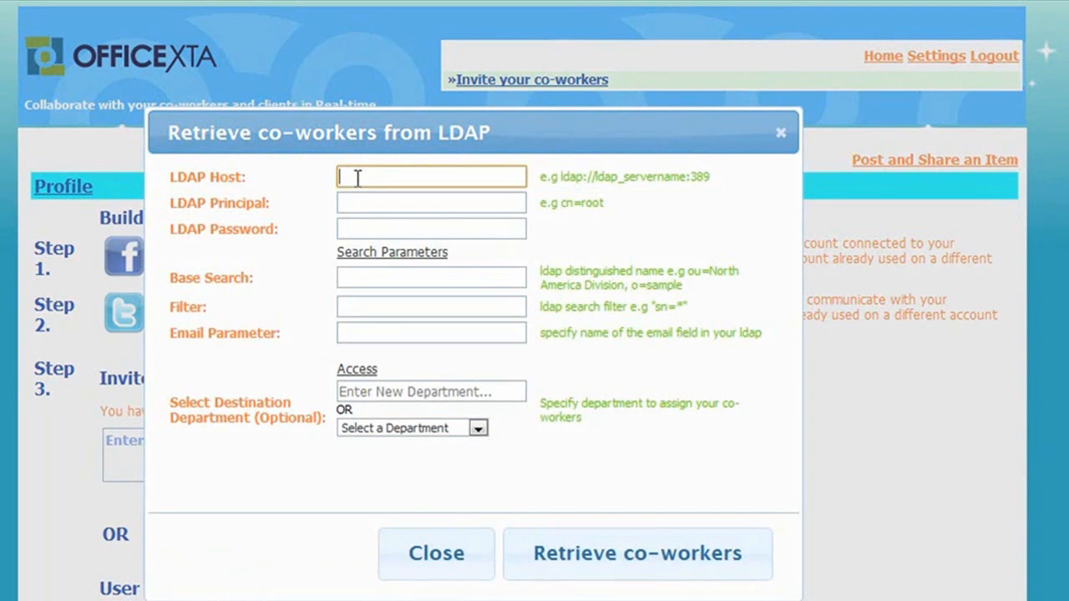
pyautogui.write('ldap://office')
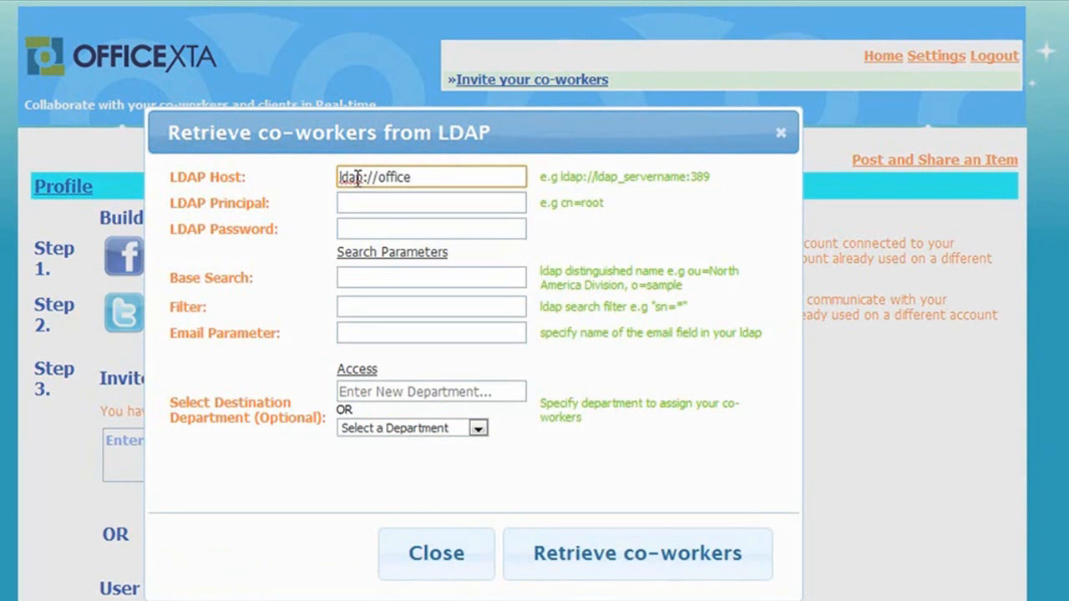
pyautogui.write('xtaldap:')
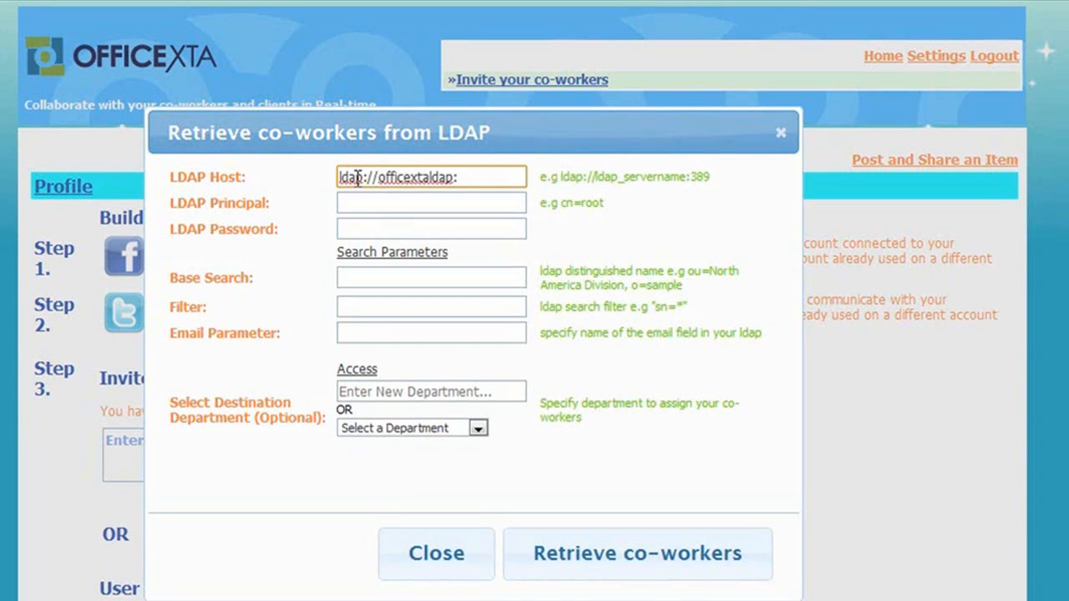
pyautogui.write('389')
# Set the LDAP principal to cn=root and enter the LDAP password
pyautogui.click(429, 206)
pyautogui.write('cn=')
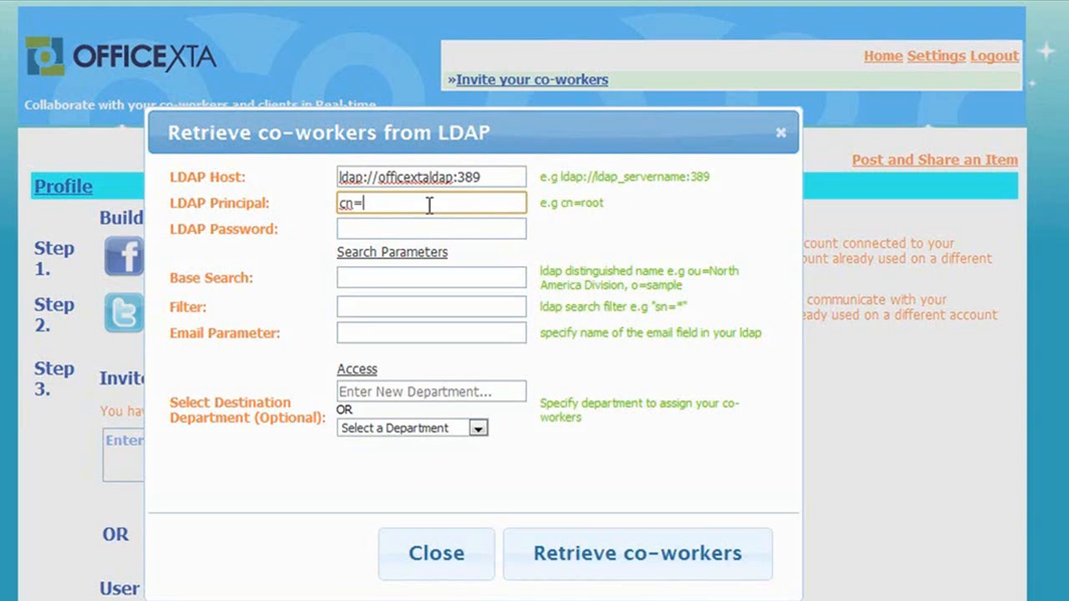
pyautogui.write('root')
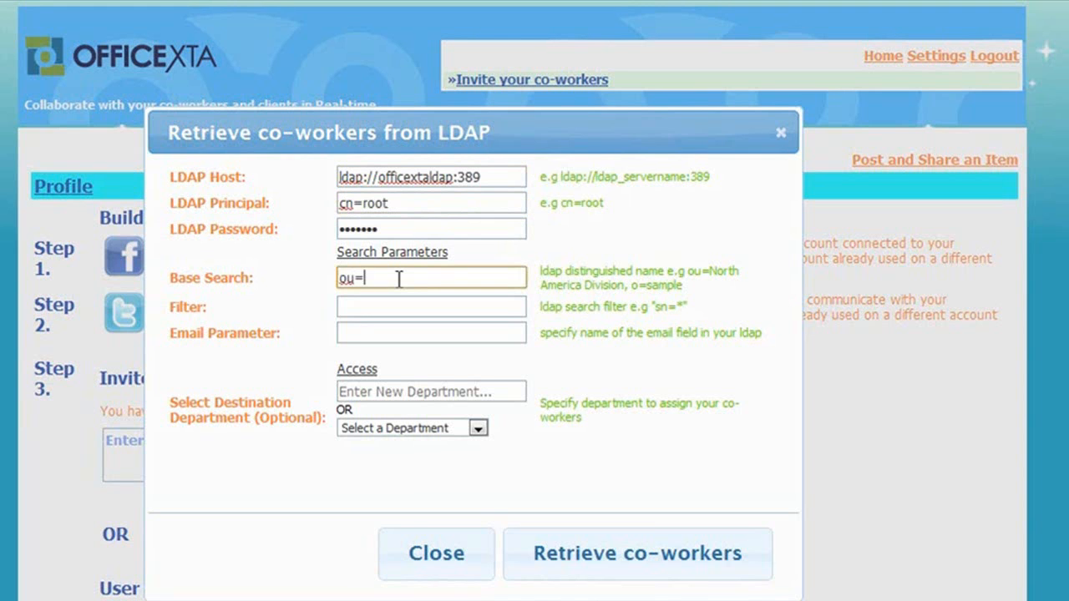
# Fill in the LDAP search parameters: base search ou=Sales, filter sn=* and email parameter email
pyautogui.write('Sae')
pyautogui.press('BackSpace')
pyautogui.write('les')
pyautogui.click(379, 306)
pyautogui.write('sn')
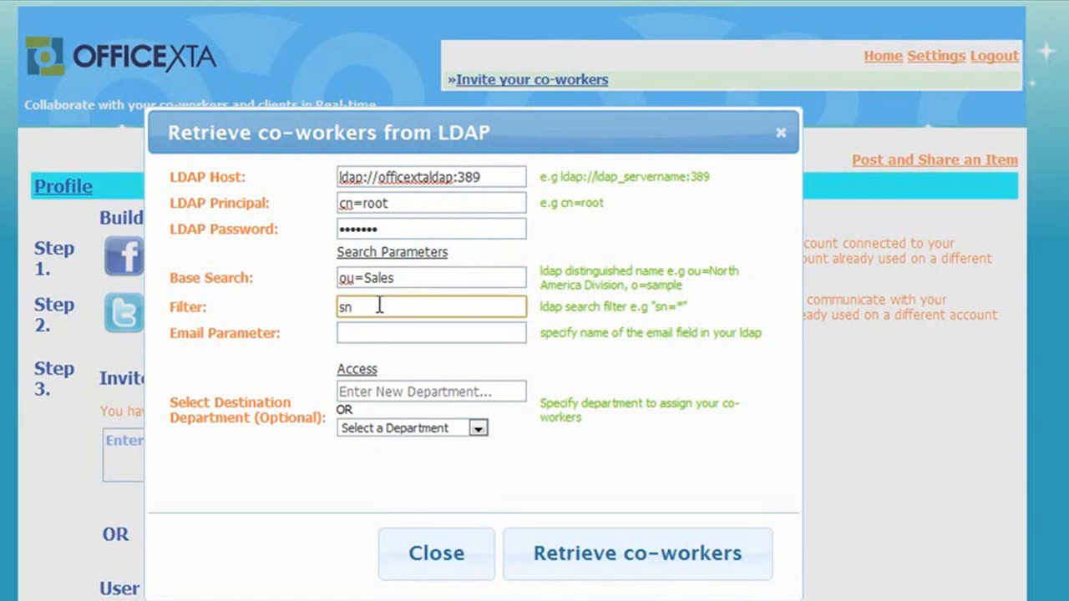
pyautogui.write('=*')
pyautogui.click(373, 332)
pyautogui.write('email')
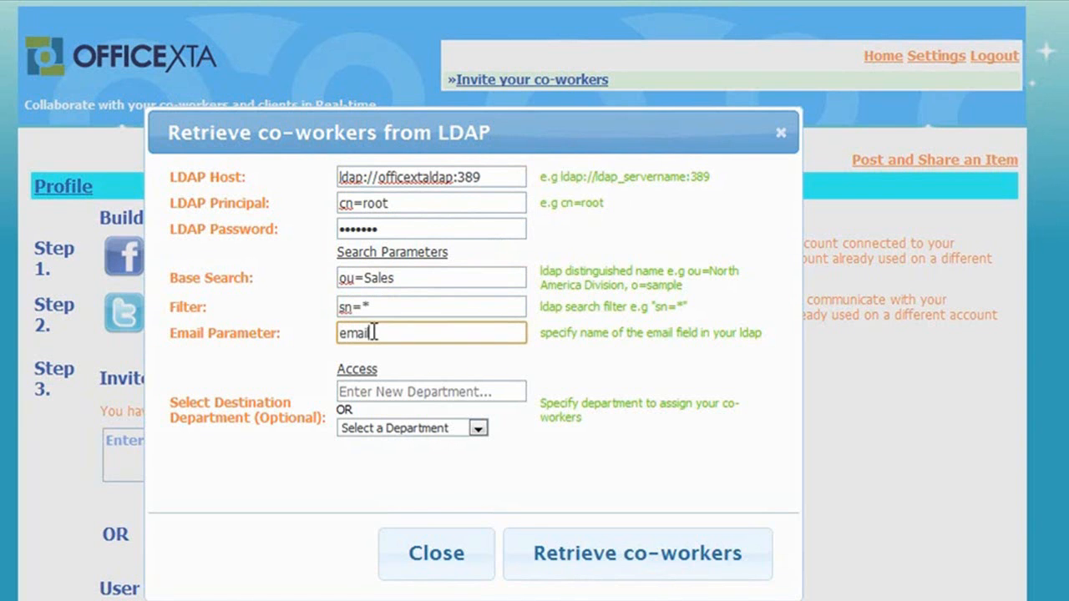
# Try entering Sales Department as a new destination department for the retrieved co-workers
pyautogui.click(384, 393)
pyautogui.write('Sales Depart')
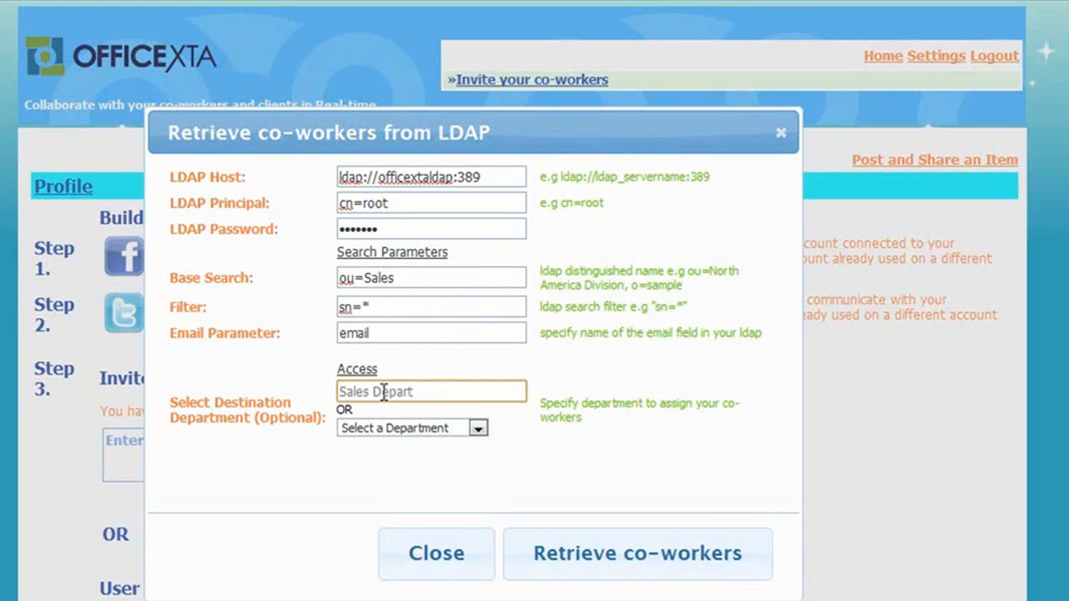
pyautogui.write('men')
pyautogui.click(441, 390)
# Choose the existing Information Technology department as the destination, and close the LDAP form without retrieving co-workers
pyautogui.click(453, 426)
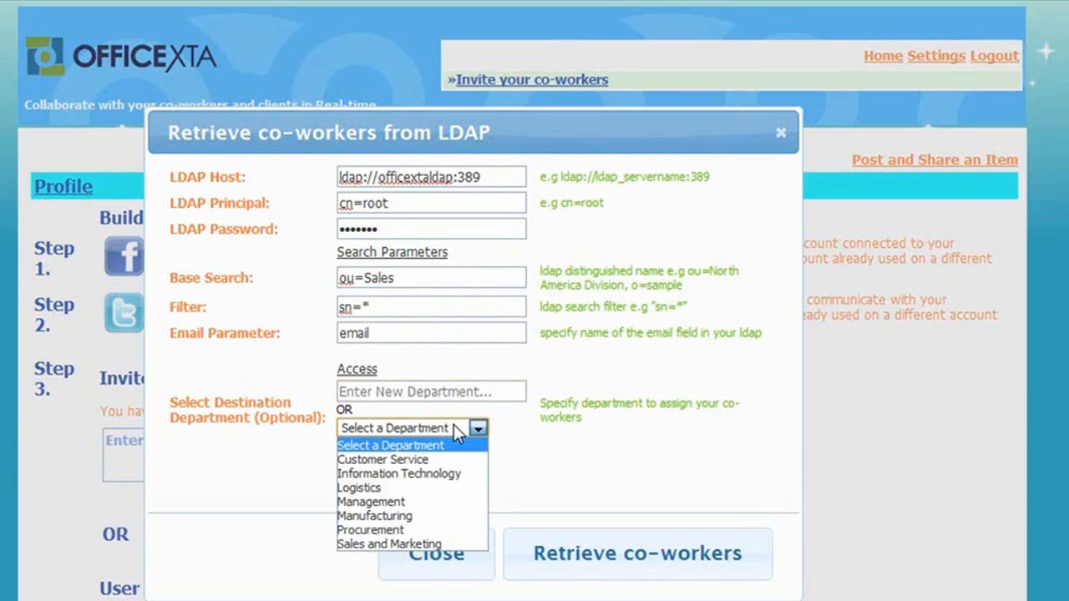
pyautogui.click(451, 475)
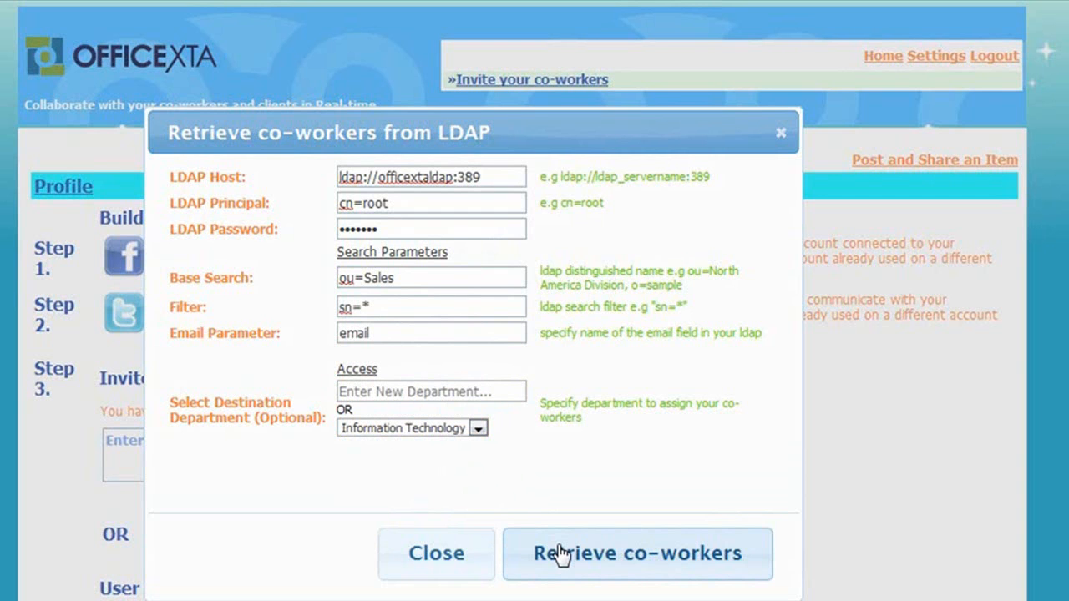
pyautogui.click(465, 551)
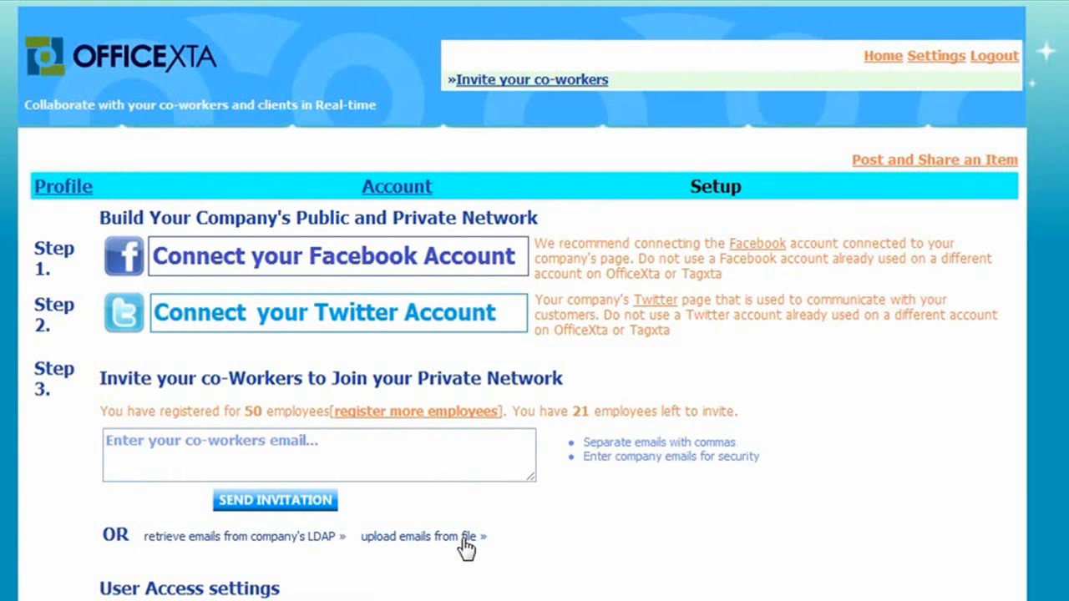
# Open the email upload from file, choose Logistics as the destination department, and close the form without importing
pyautogui.click(414, 537)
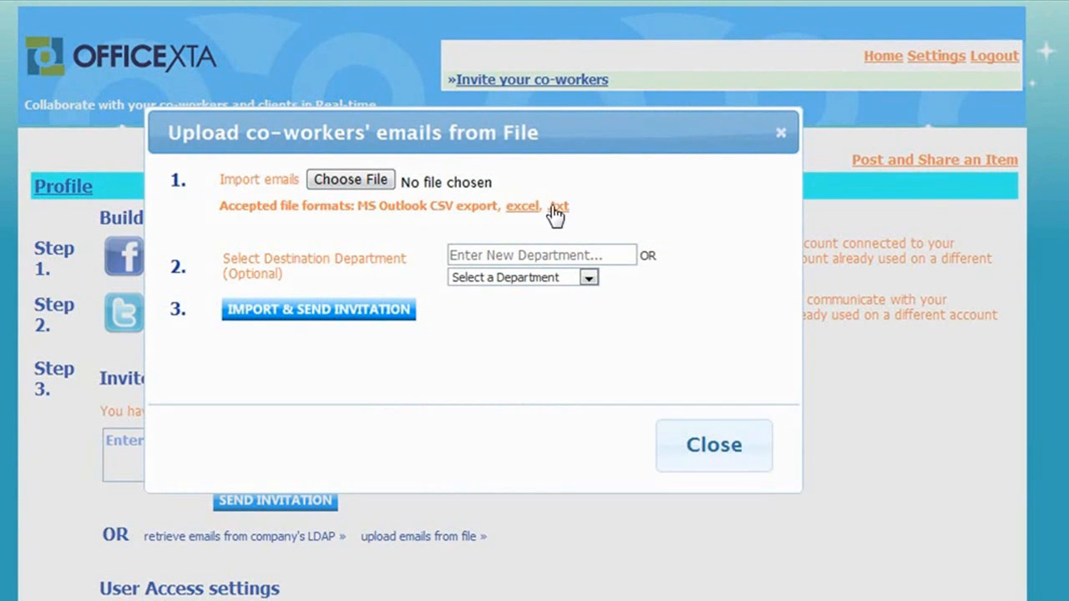
pyautogui.click(505, 253)
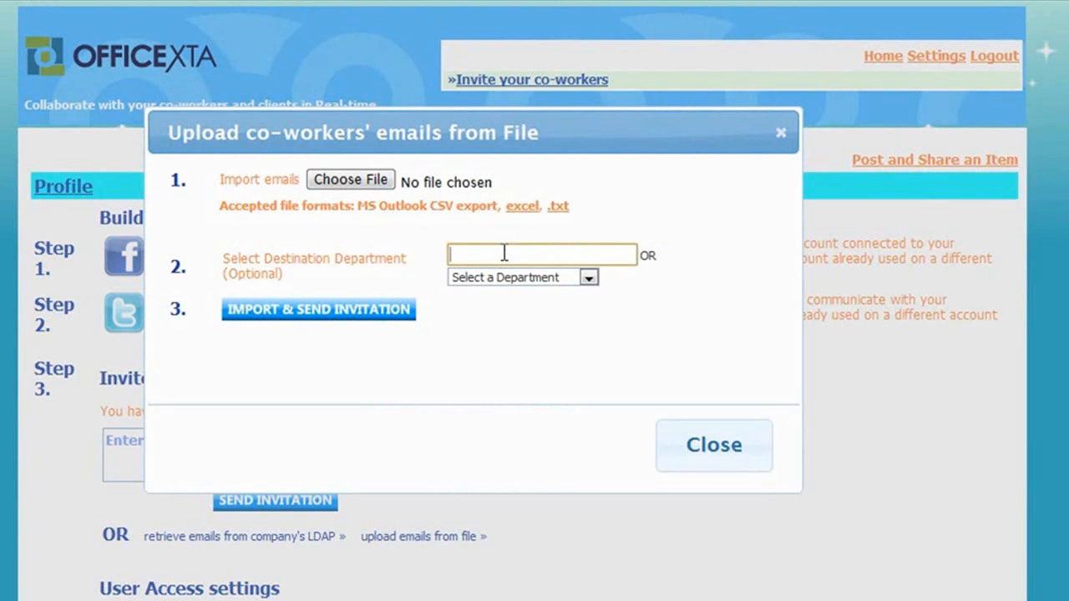
pyautogui.click(540, 279)
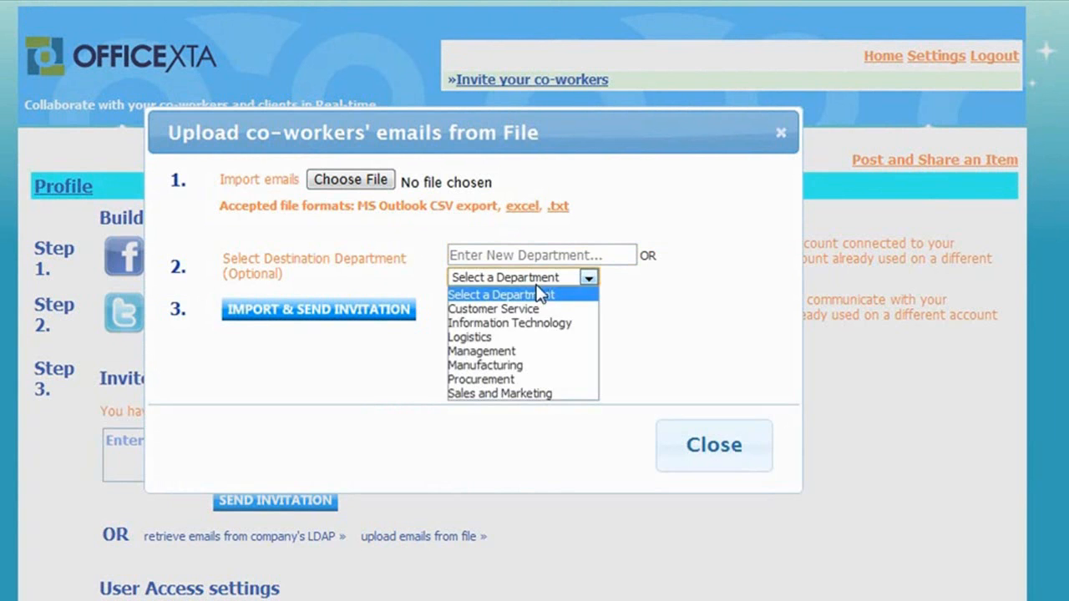
pyautogui.click(541, 338)
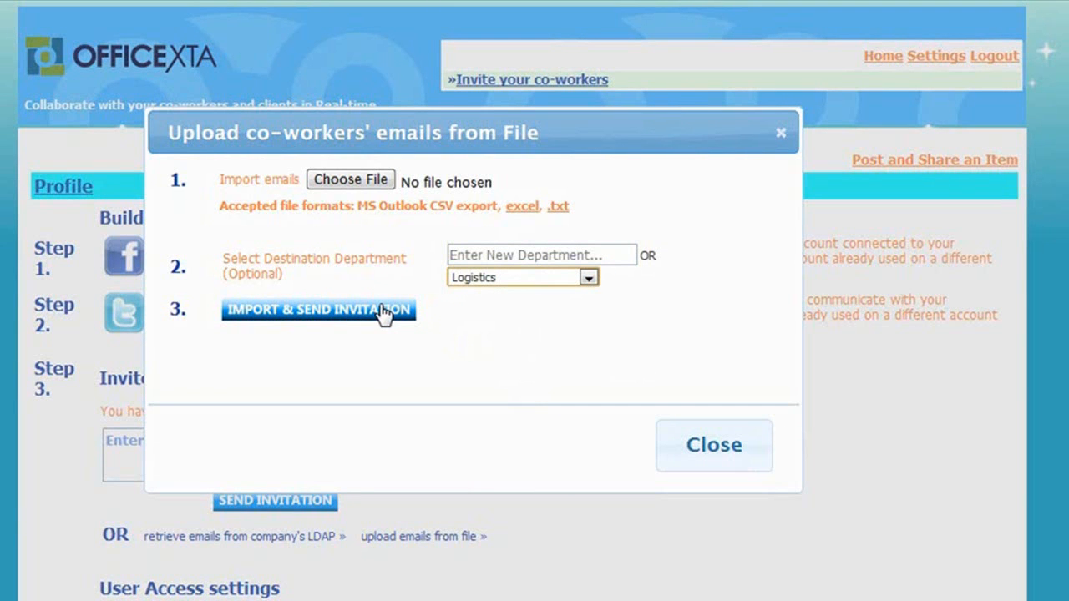
pyautogui.click(696, 446)
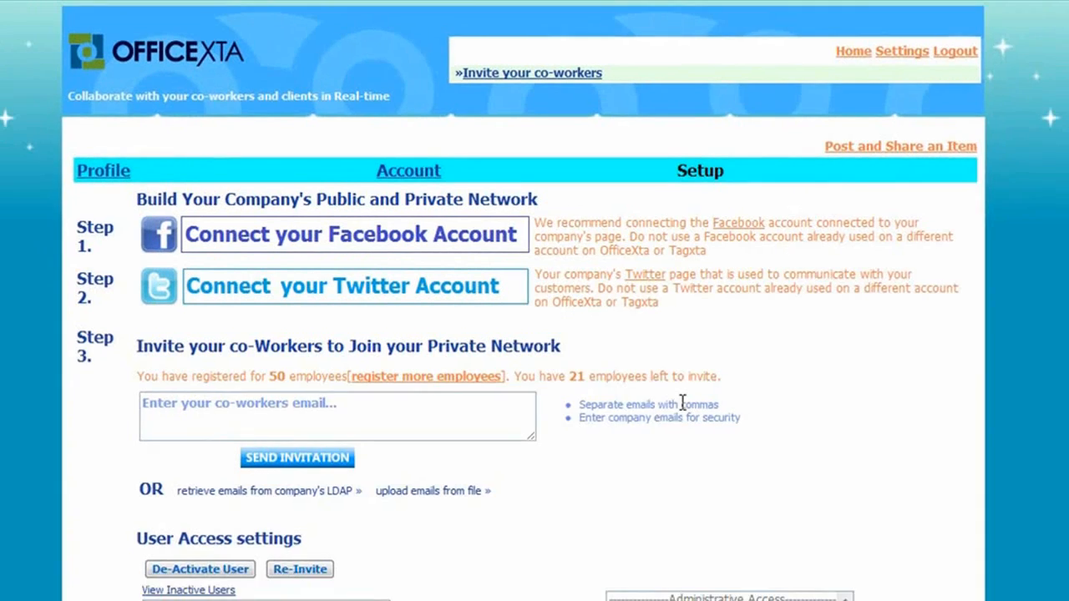
# Enter two co-workers' email addresses separated by a comma and send them the invitation
pyautogui.click(499, 412)
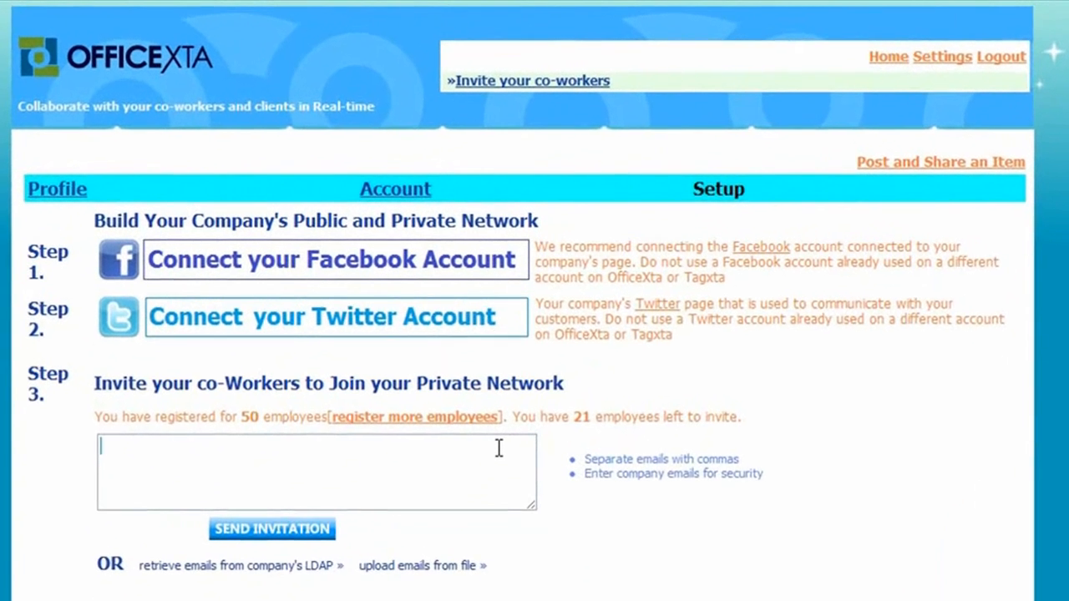
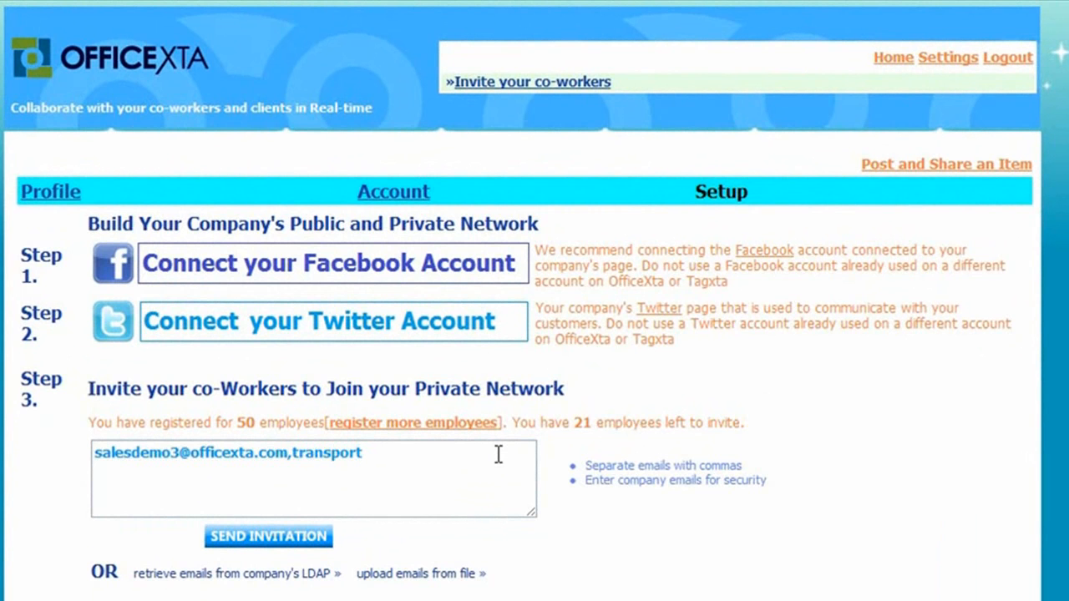
pyautogui.click(283, 537)
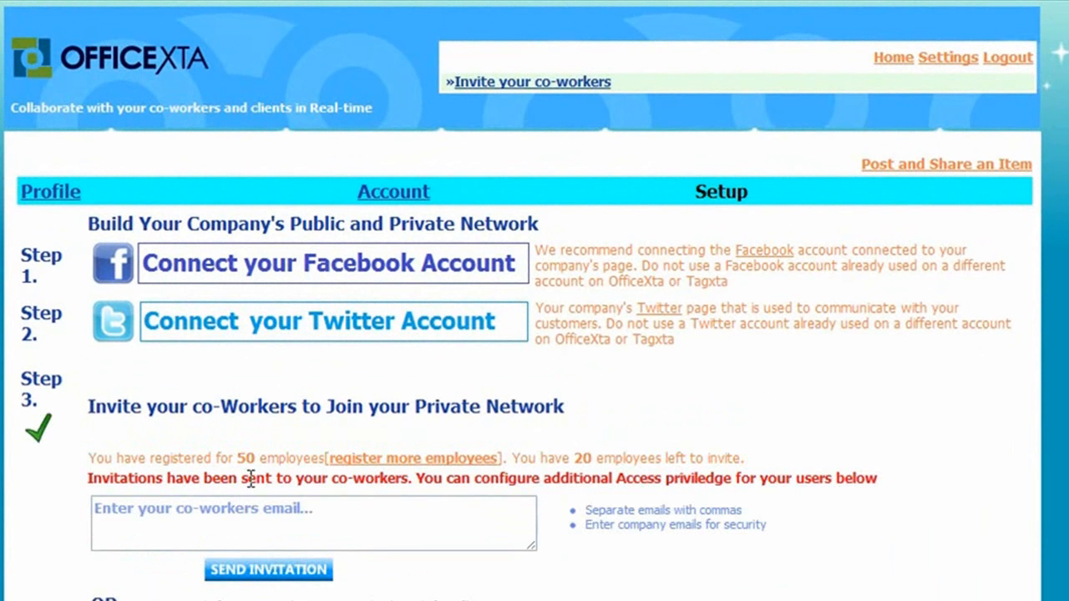
# Check how many employees are left to invite and look through the user access settings lists
pyautogui.doubleClick(584, 456)
pyautogui.click(555, 505)
pyautogui.scroll(-5, 551, 507)
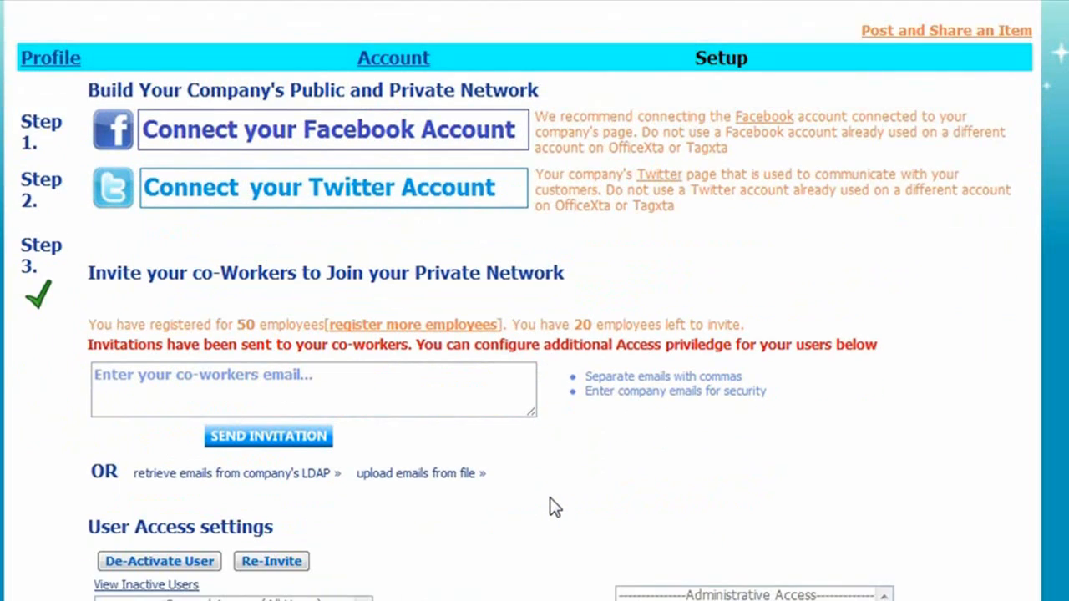
pyautogui.scroll(-3, 547, 403)
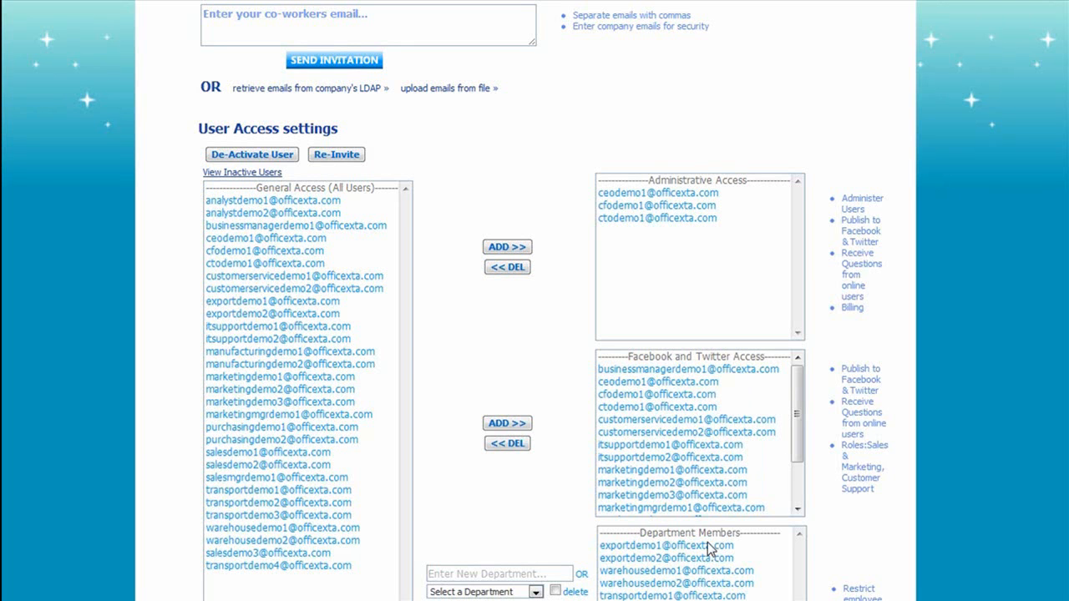
pyautogui.scroll(-4, 708, 547)
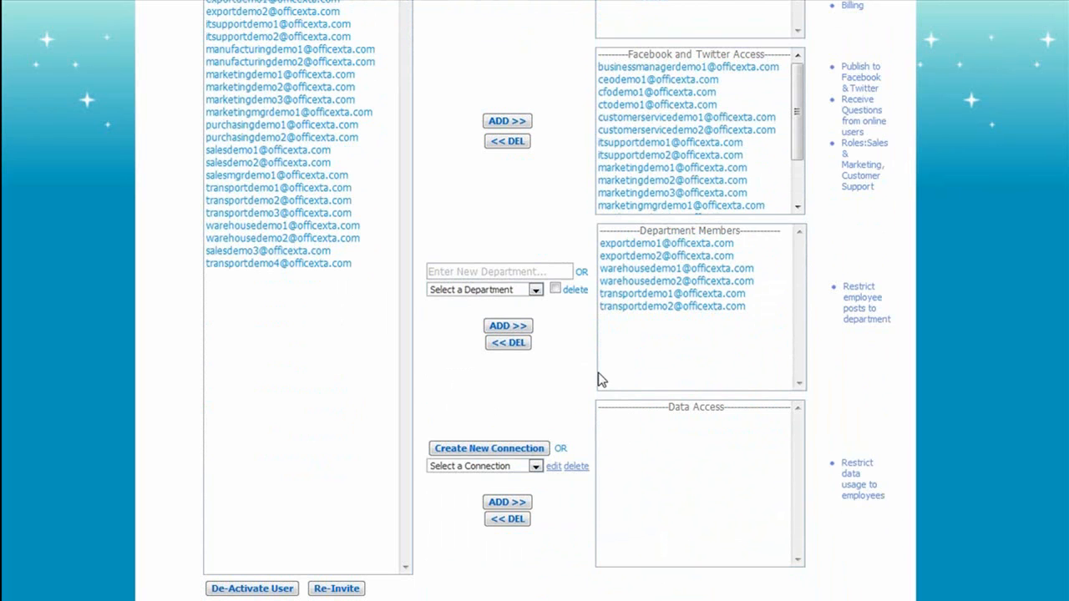
pyautogui.scroll(1, 649, 268)
pyautogui.scroll(3, 649, 267)
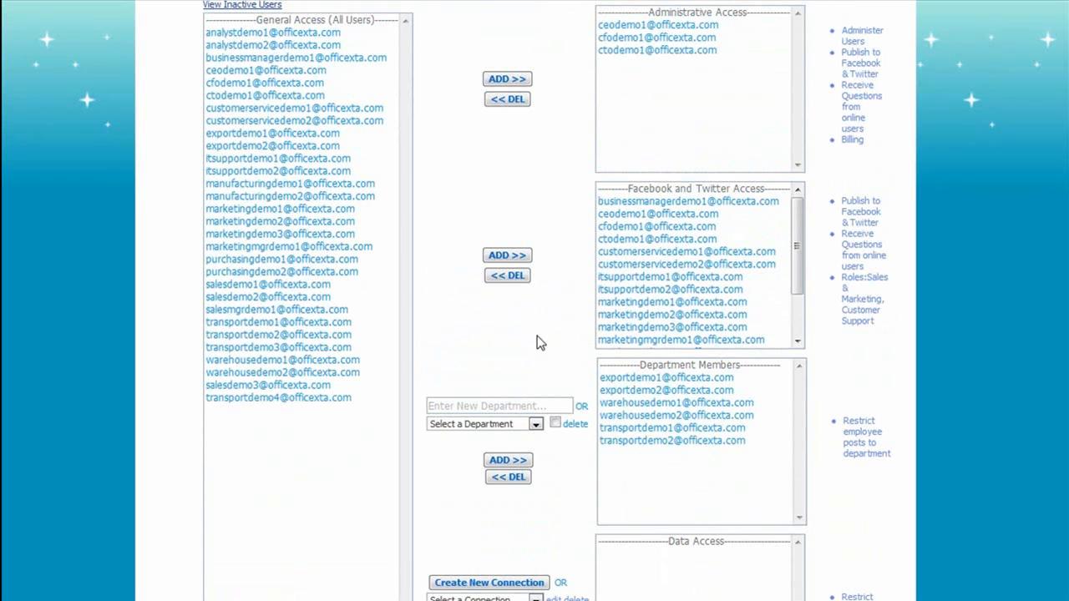
# View the department members of Customer Service and Management in the user access settings
pyautogui.click(503, 425)
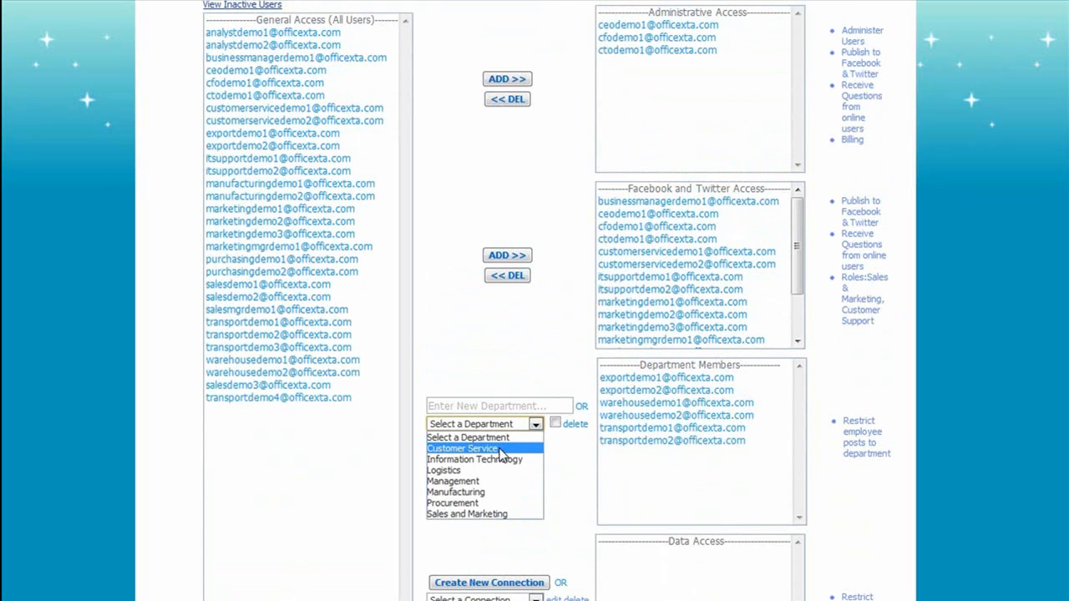
pyautogui.click(501, 451)
pyautogui.click(503, 425)
pyautogui.click(498, 458)
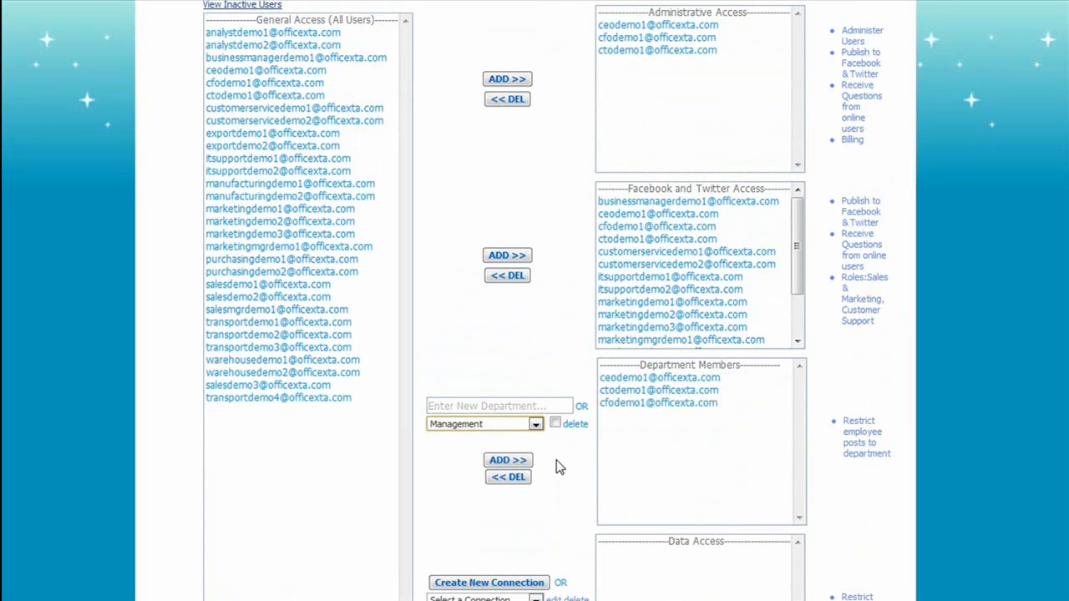
# View the data access lists of the XTX Management, XTX Manufacturing, XTX Information Technology and XTX Sales and Mktg connections
pyautogui.click(505, 599)
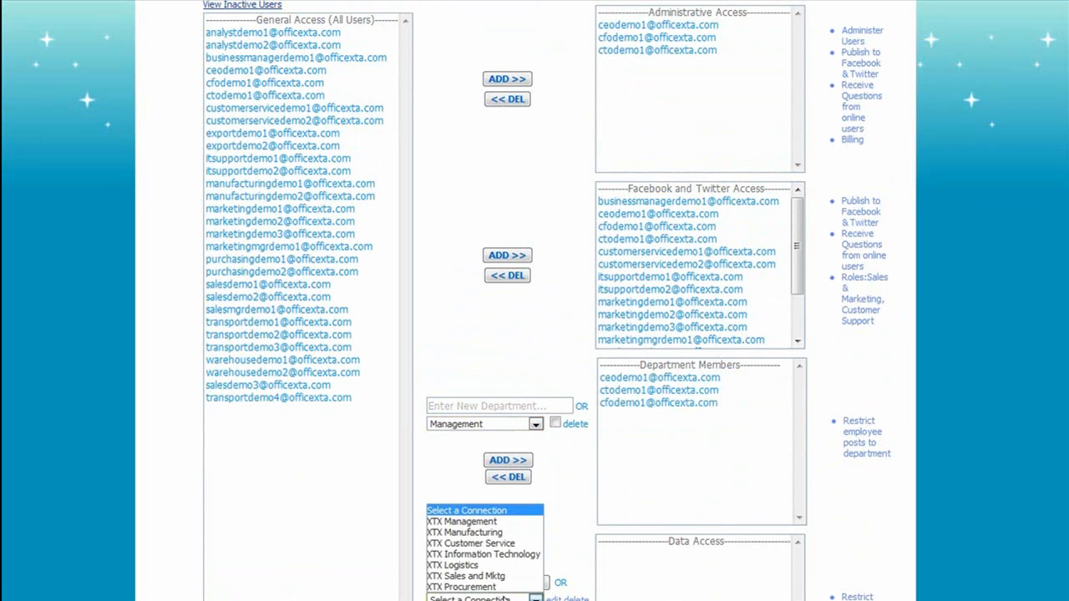
pyautogui.click(492, 522)
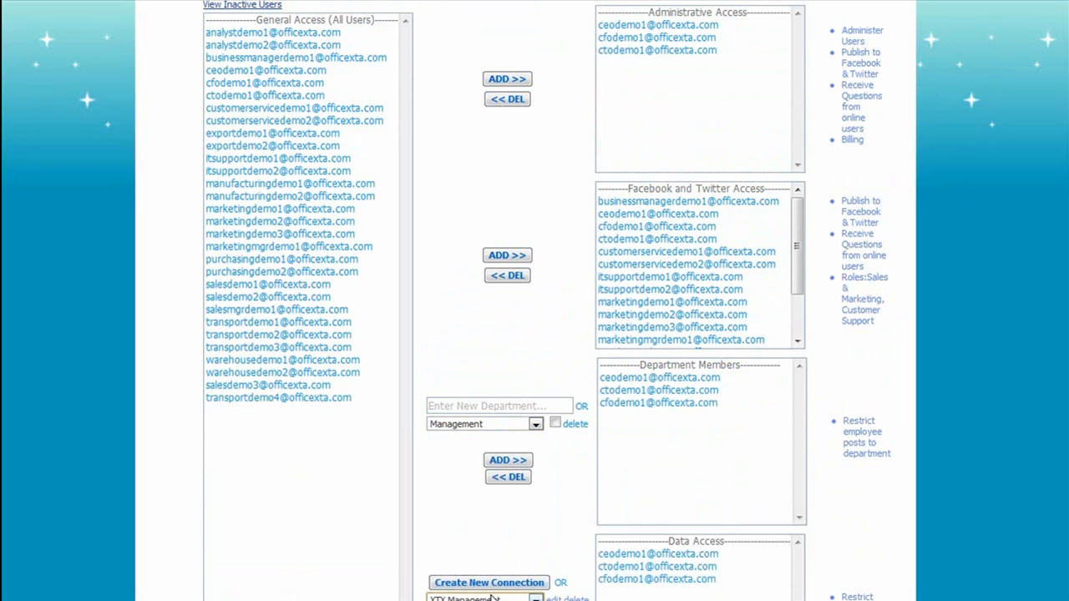
pyautogui.click(490, 598)
pyautogui.click(492, 533)
pyautogui.click(490, 598)
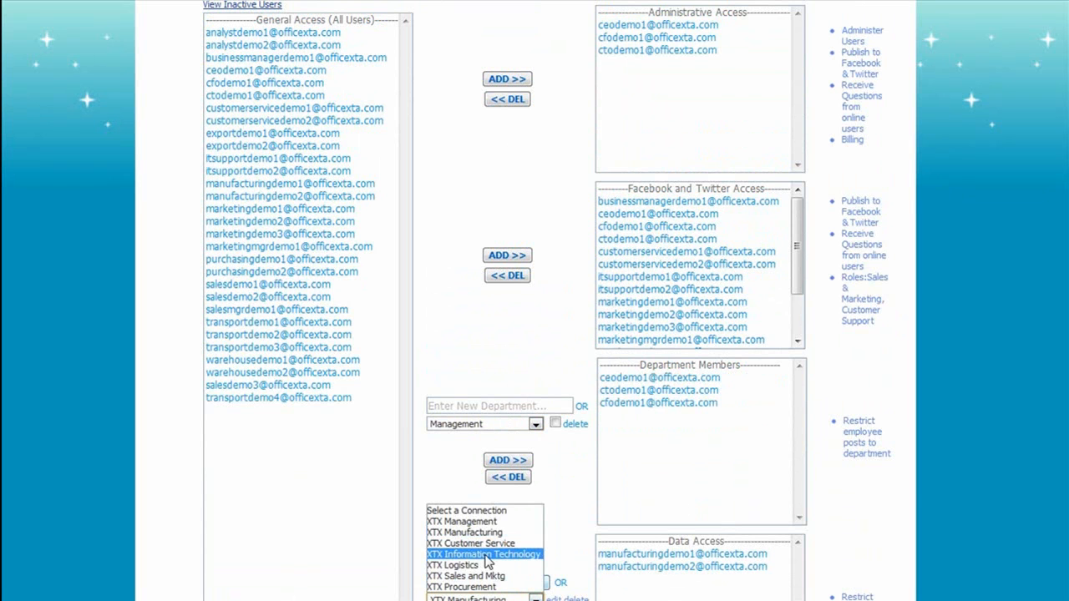
pyautogui.click(480, 554)
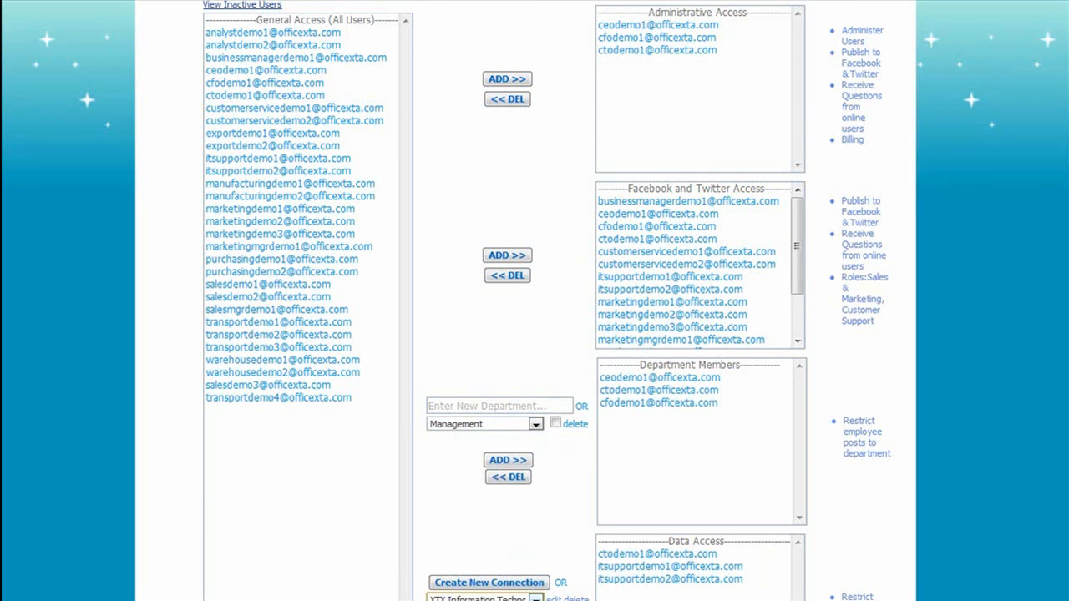
pyautogui.click(491, 597)
pyautogui.click(481, 576)
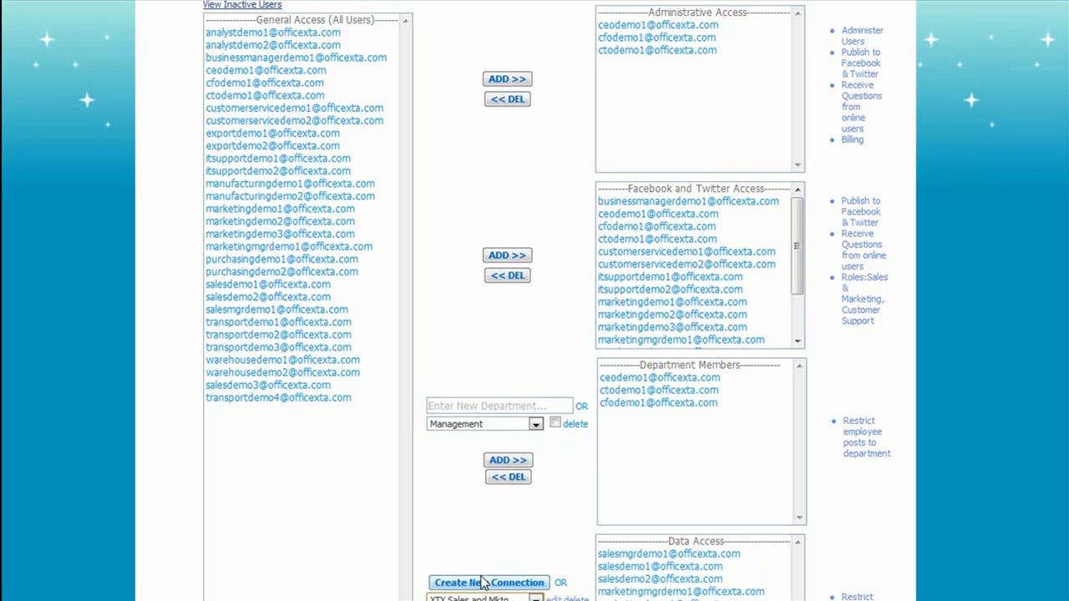
# Give the third sales demo user Facebook and Twitter access and check that access list
pyautogui.click(250, 384)
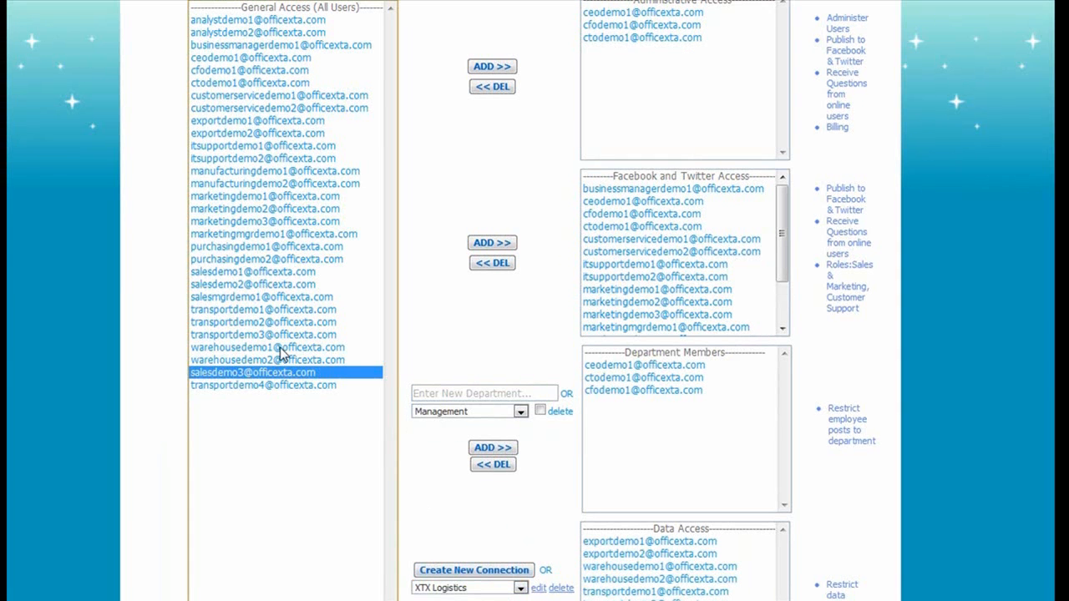
pyautogui.click(482, 243)
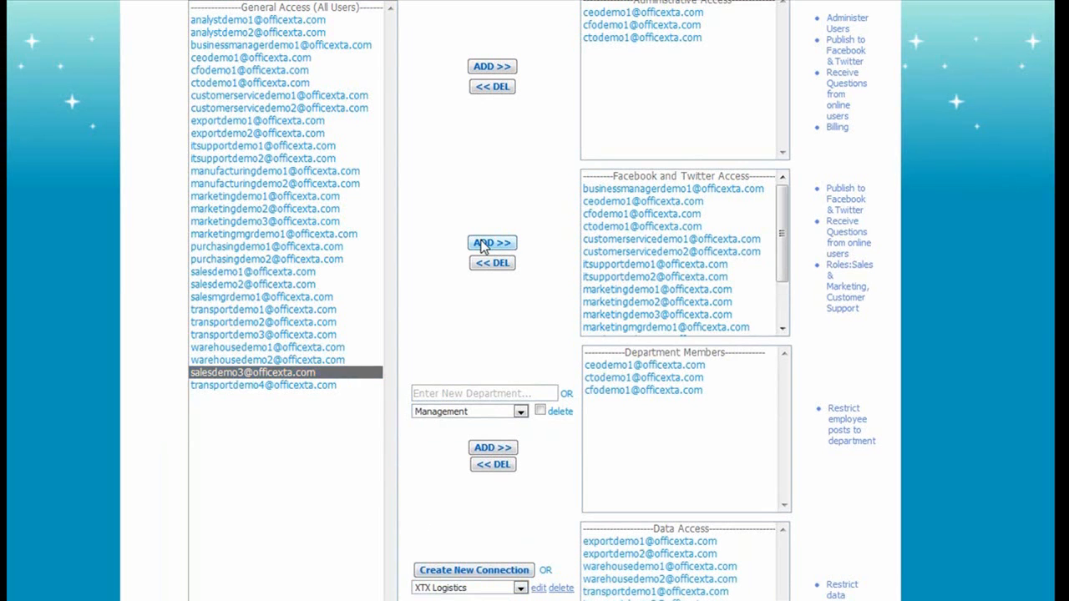
pyautogui.moveTo(781, 217); pyautogui.dragTo(787, 322)
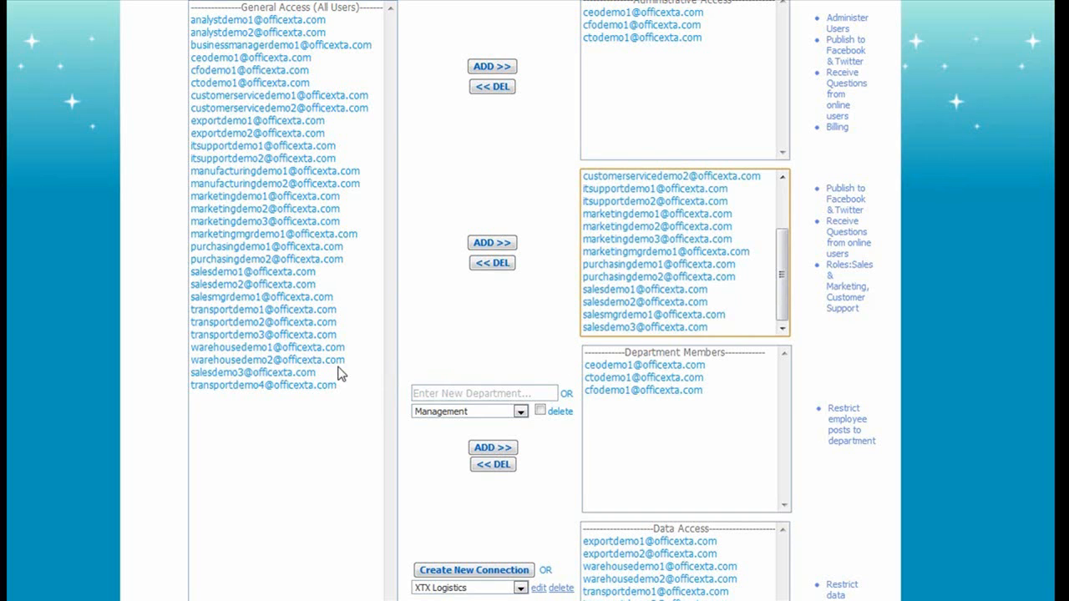
# Add the third sales demo user to the Sales and Marketing department
pyautogui.click(256, 372)
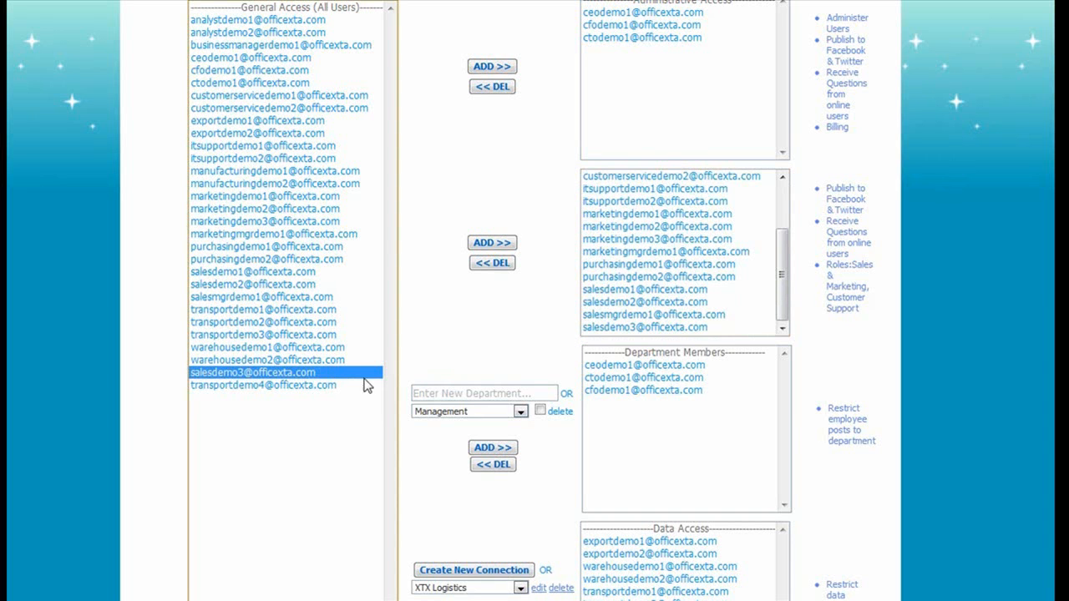
pyautogui.click(465, 414)
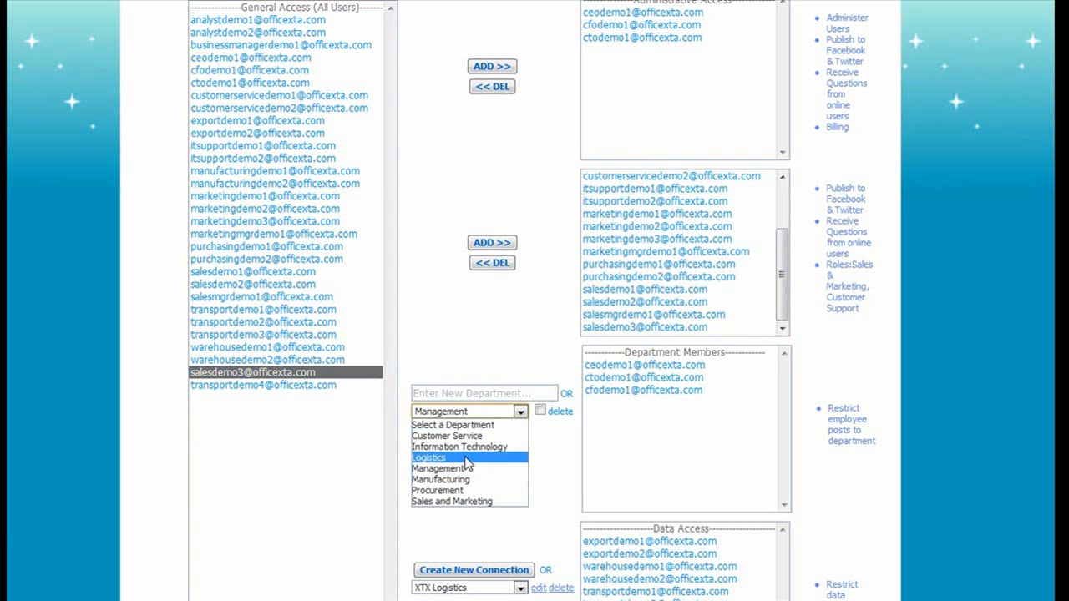
pyautogui.click(466, 501)
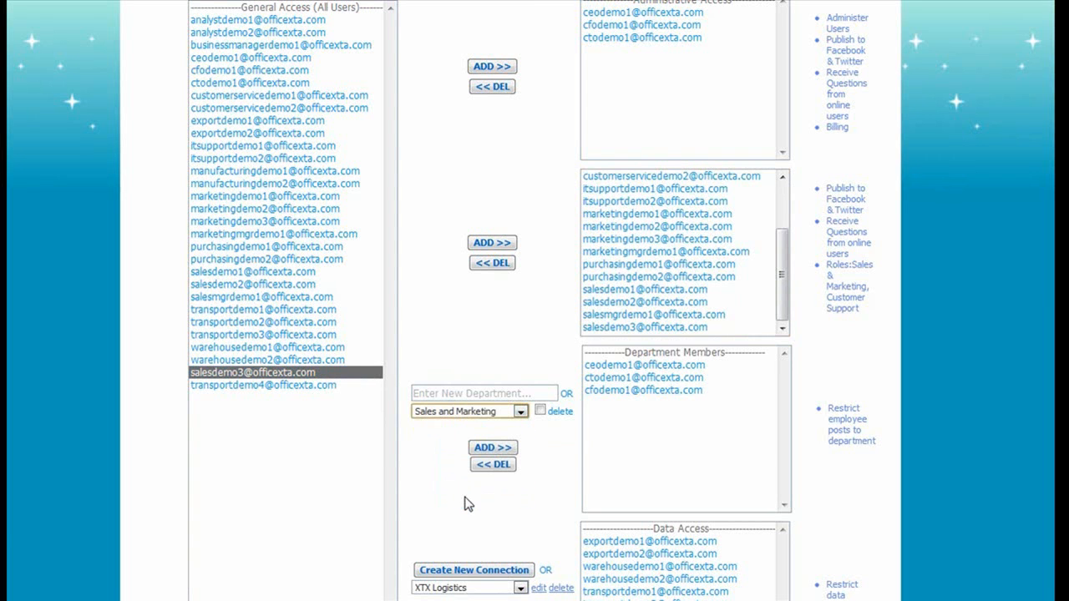
pyautogui.click(495, 450)
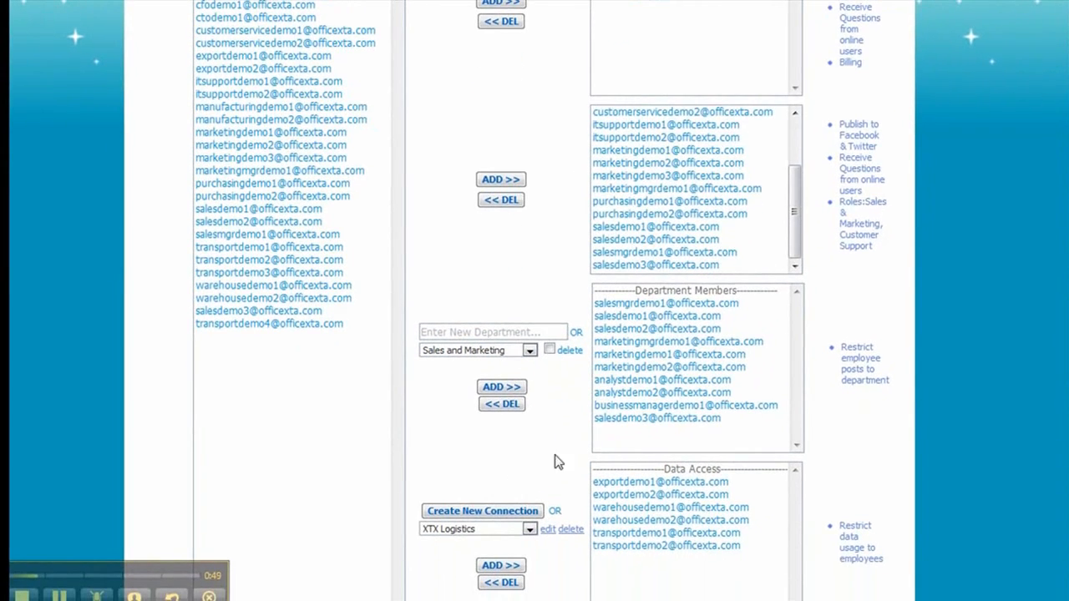
# Give the third sales demo user data access to the XTX Sales and Mktg connection
pyautogui.click(528, 530)
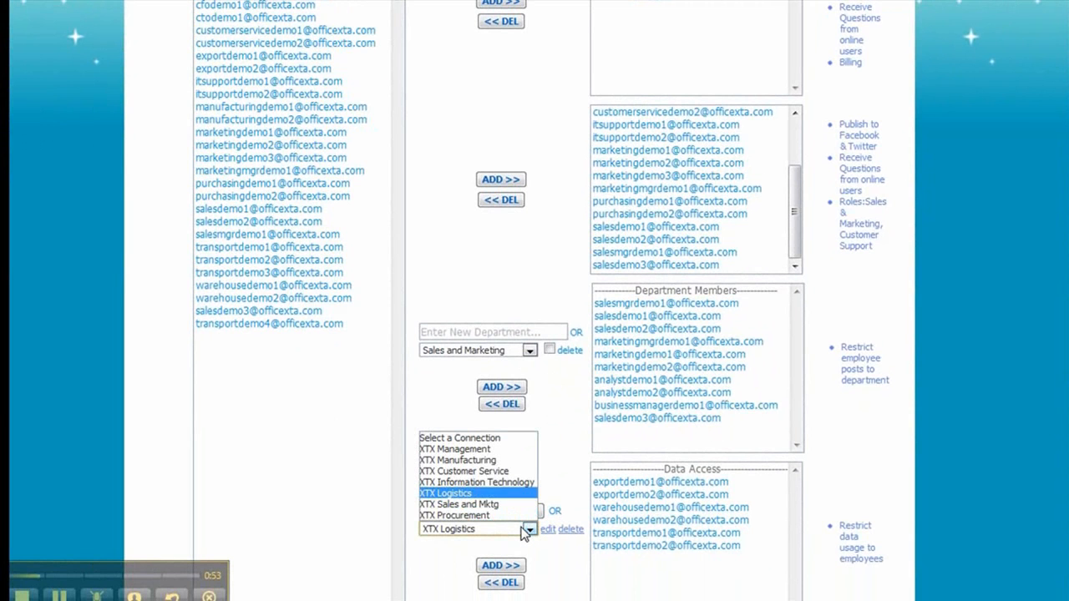
pyautogui.click(505, 504)
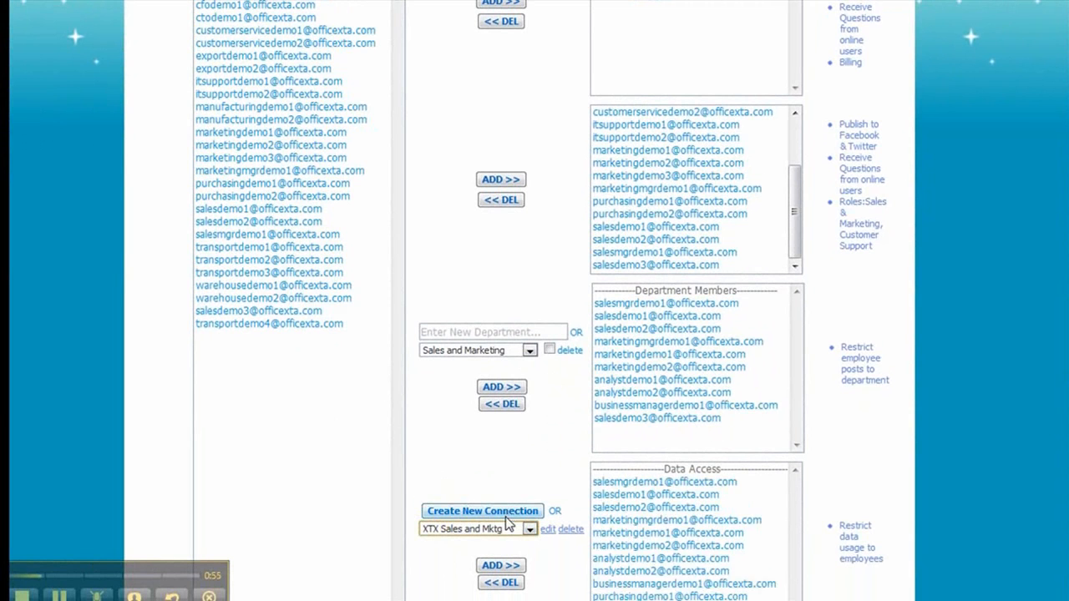
pyautogui.click(311, 314)
pyautogui.click(499, 567)
# Open the XTX Sales and Mktg connection for editing and view its connection type and database type options
pyautogui.scroll(-2, 824, 526)
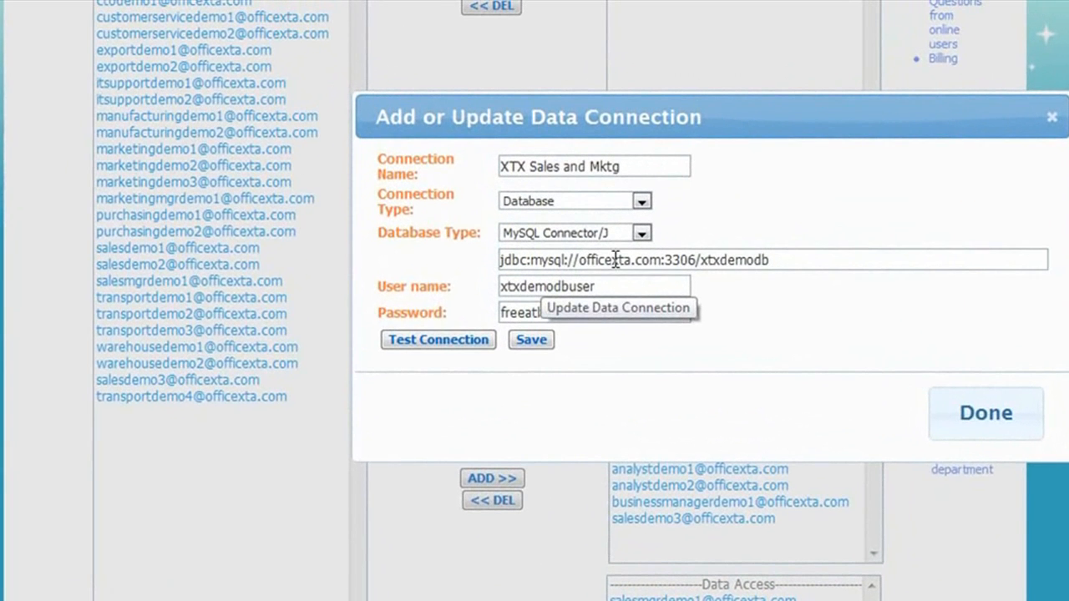
pyautogui.click(611, 245)
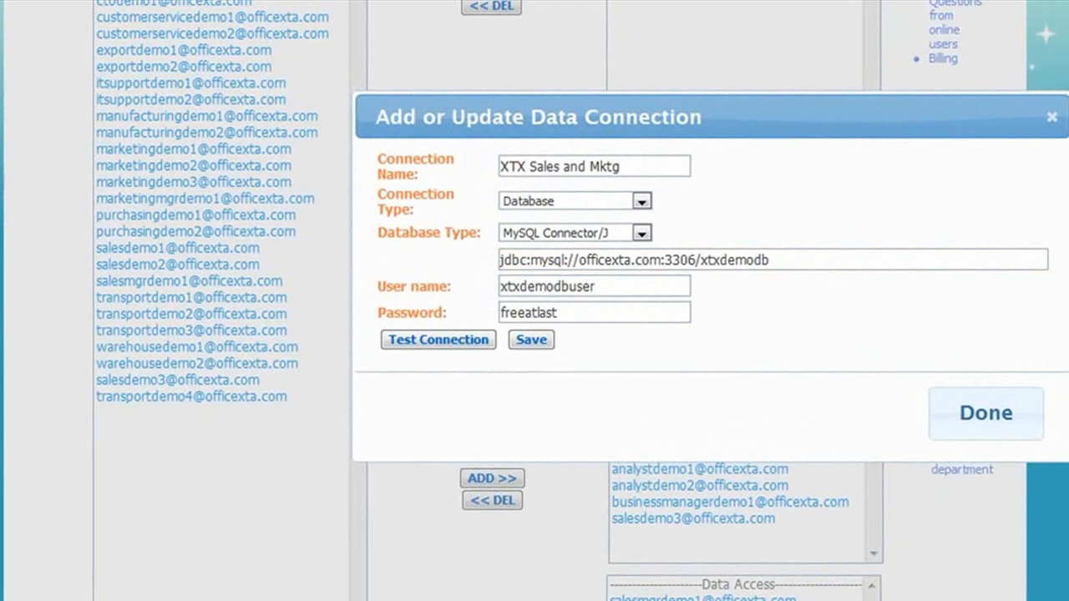
pyautogui.click(601, 203)
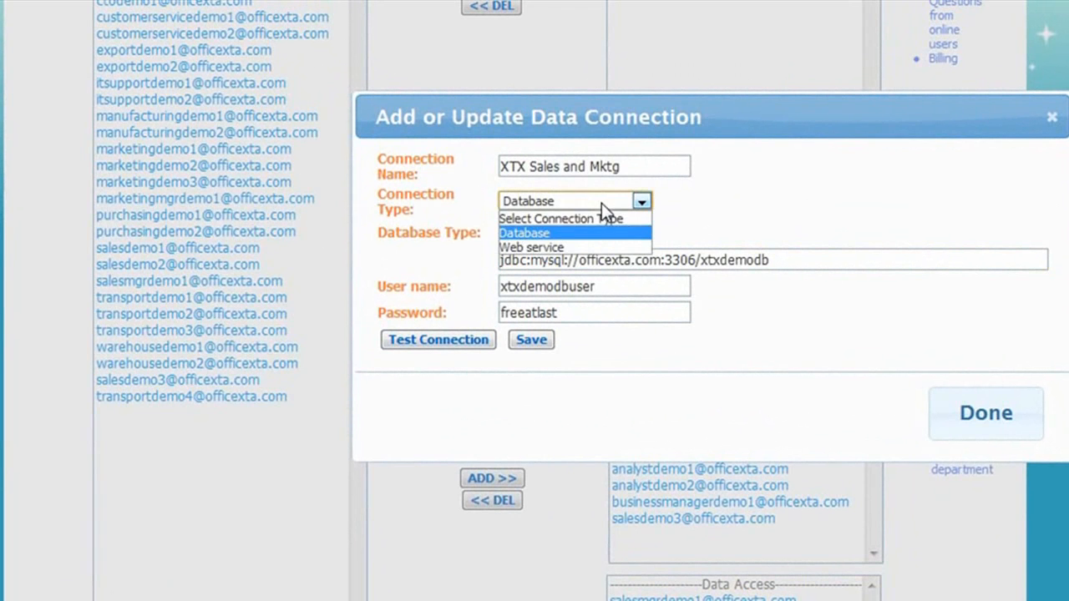
pyautogui.click(605, 231)
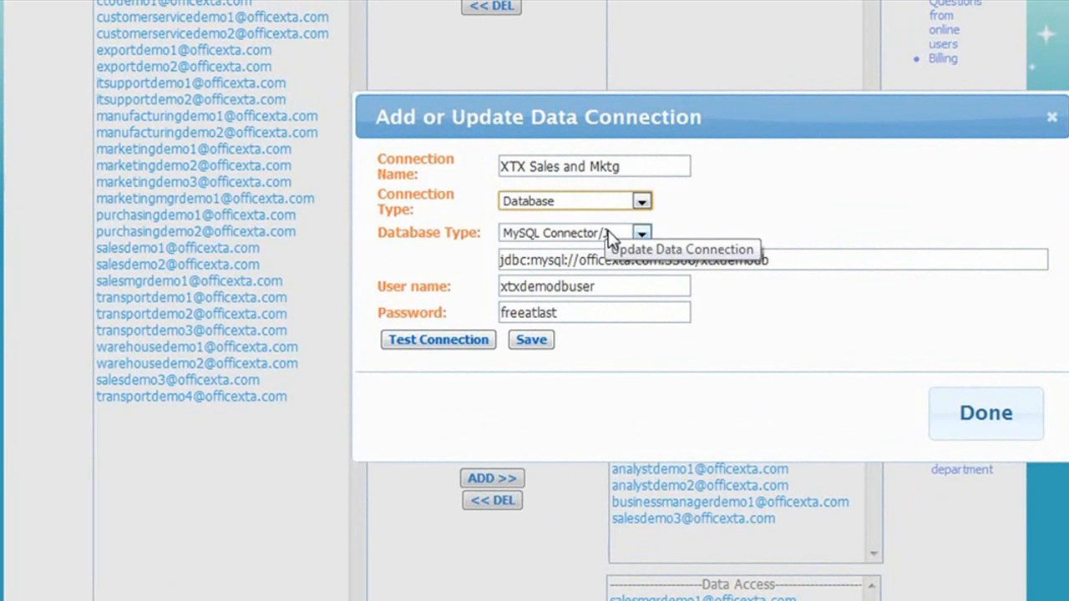
pyautogui.click(610, 233)
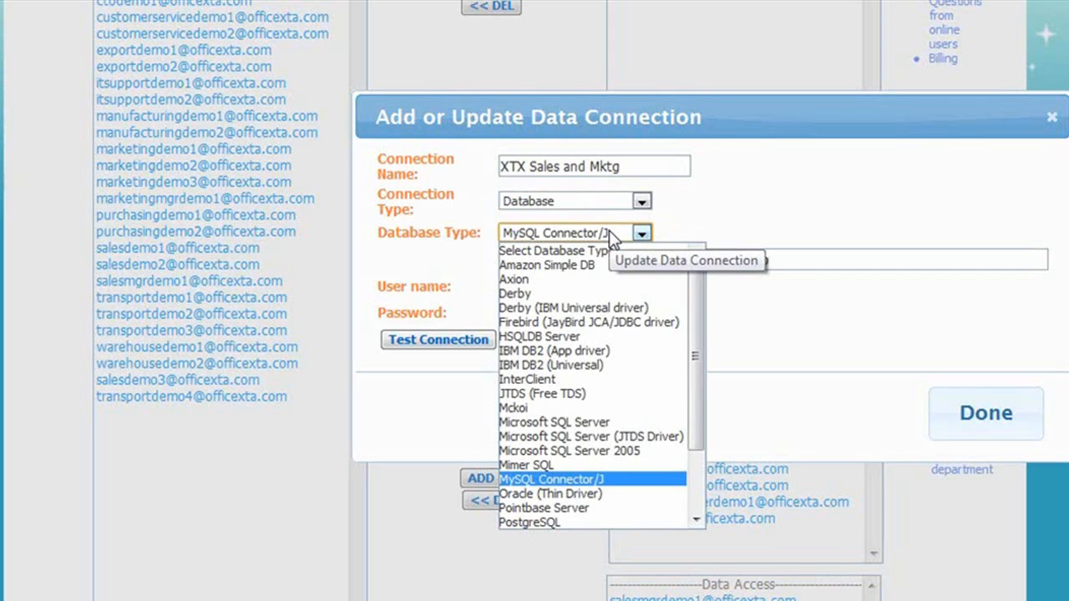
pyautogui.click(612, 237)
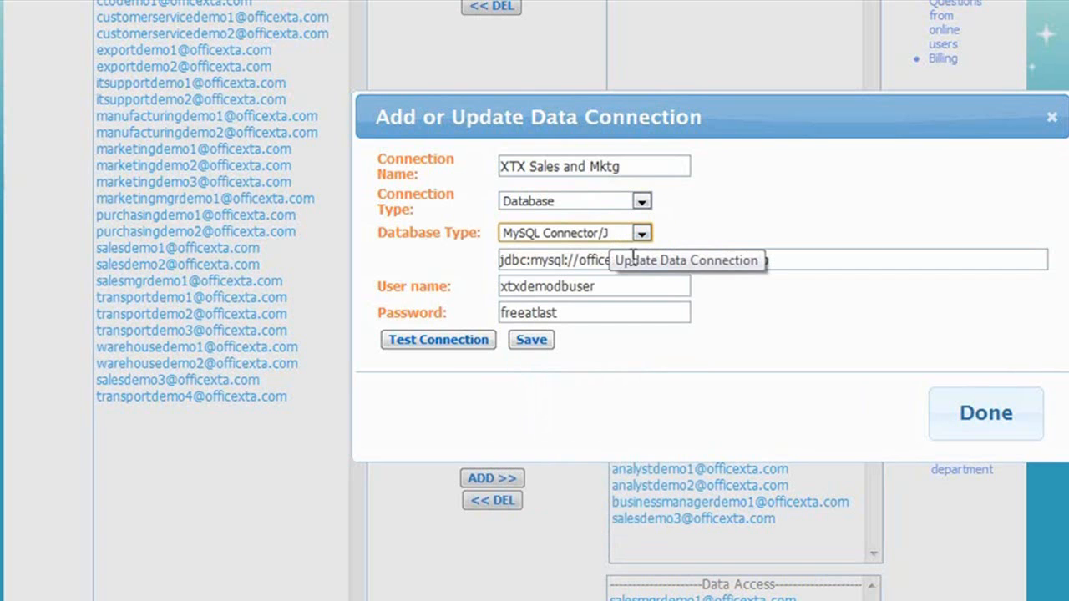
# Check the URL and login fields of the XTX Sales and Mktg connection, test the connection and close its settings
pyautogui.click(558, 259)
pyautogui.click(572, 289)
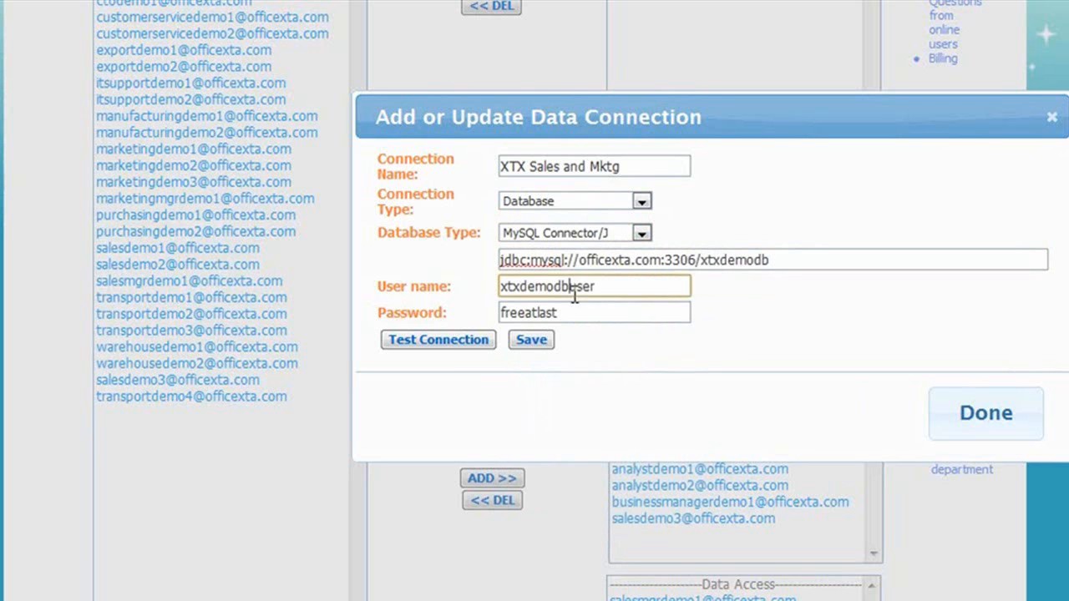
pyautogui.click(559, 310)
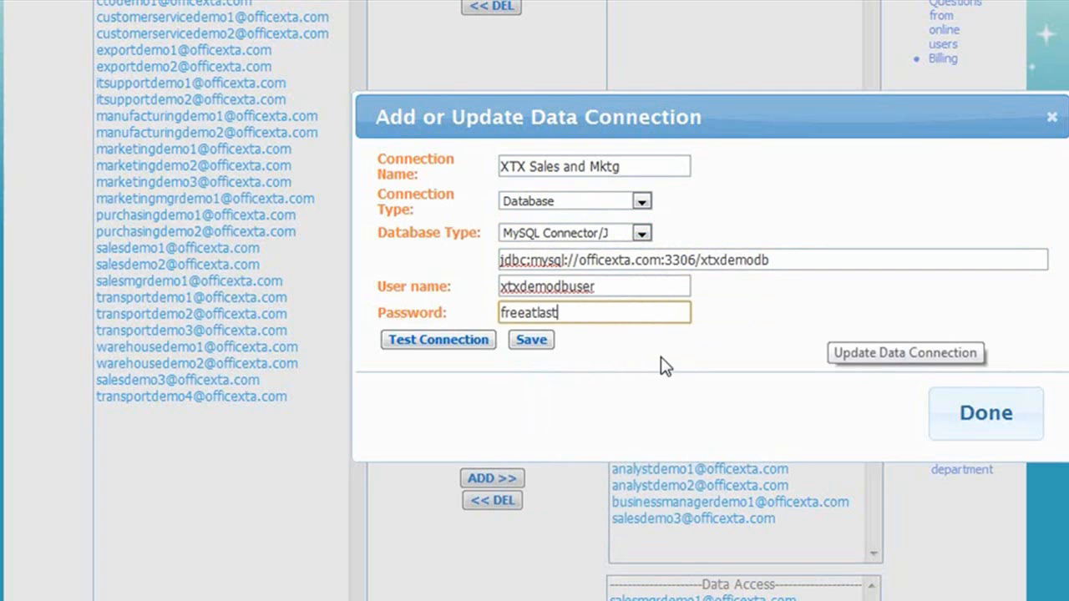
pyautogui.click(426, 340)
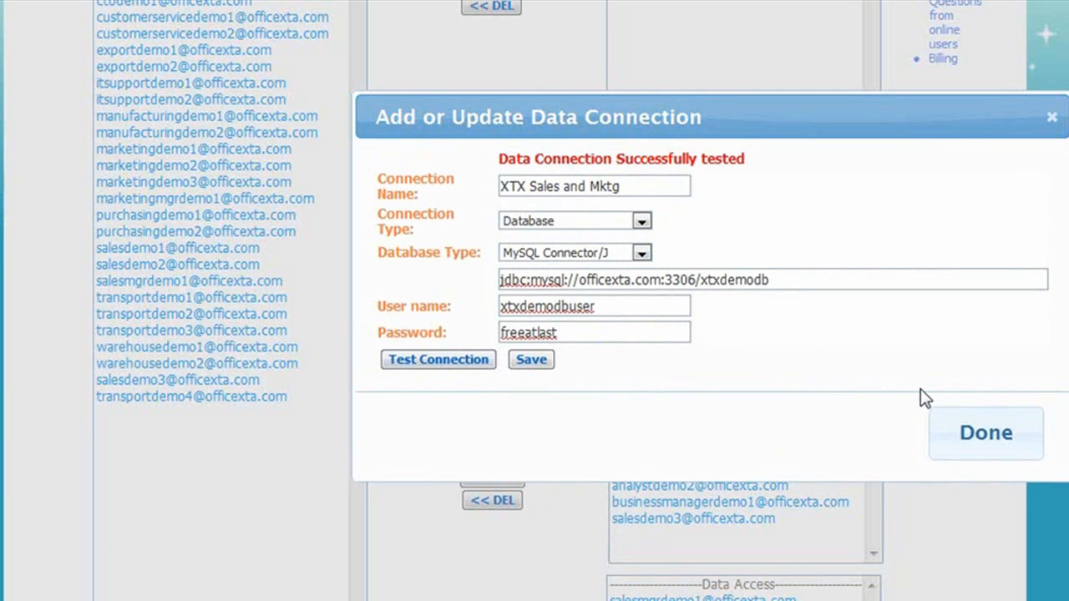
pyautogui.click(968, 421)
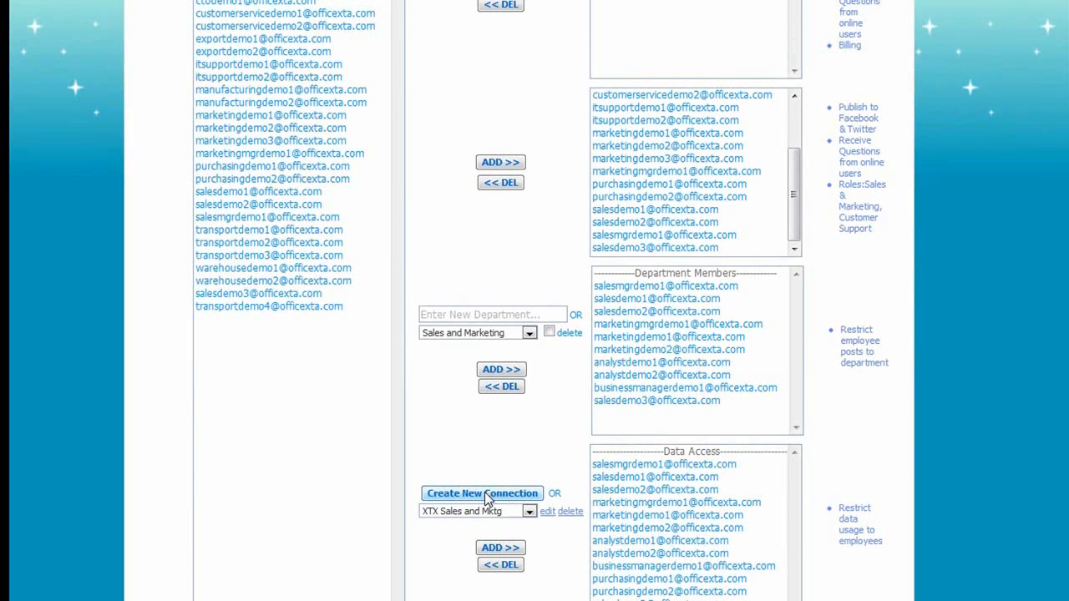
# Start a new data connection named "Financial data" with the connection type Database
pyautogui.click(489, 497)
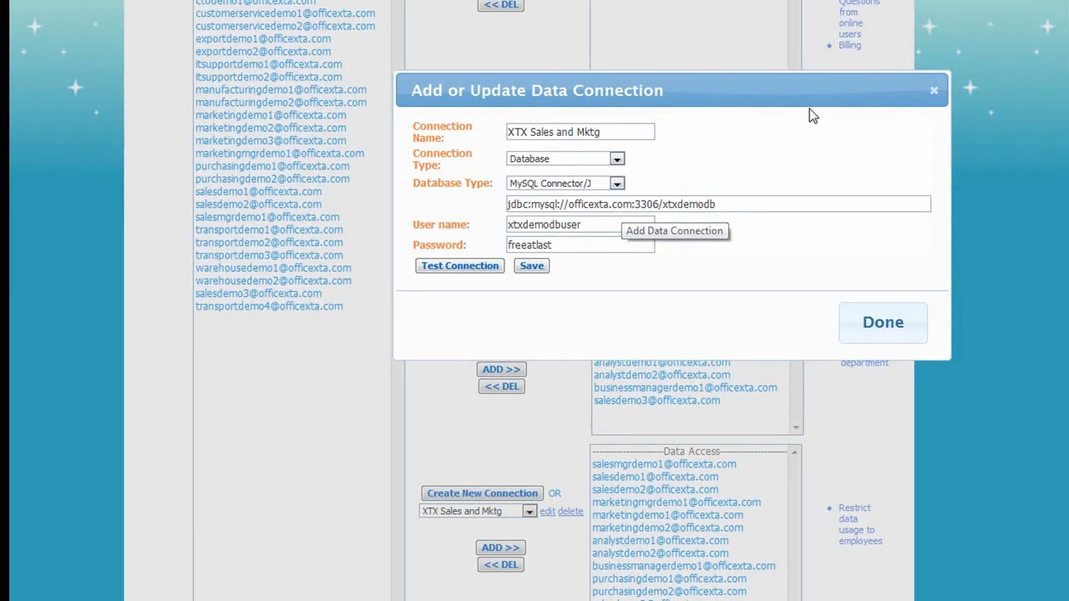
pyautogui.click(933, 90)
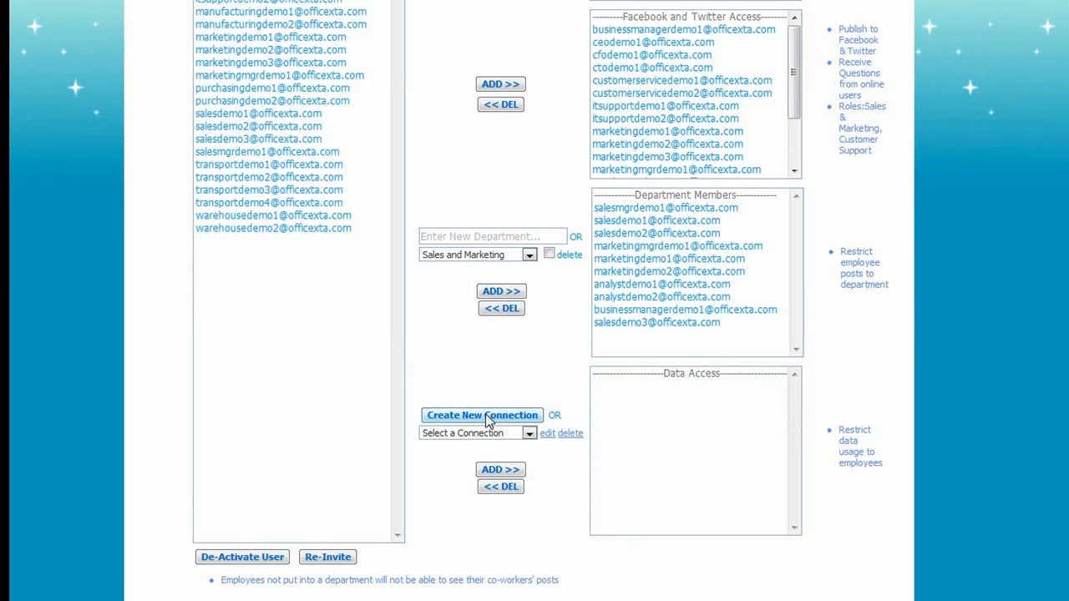
pyautogui.click(487, 415)
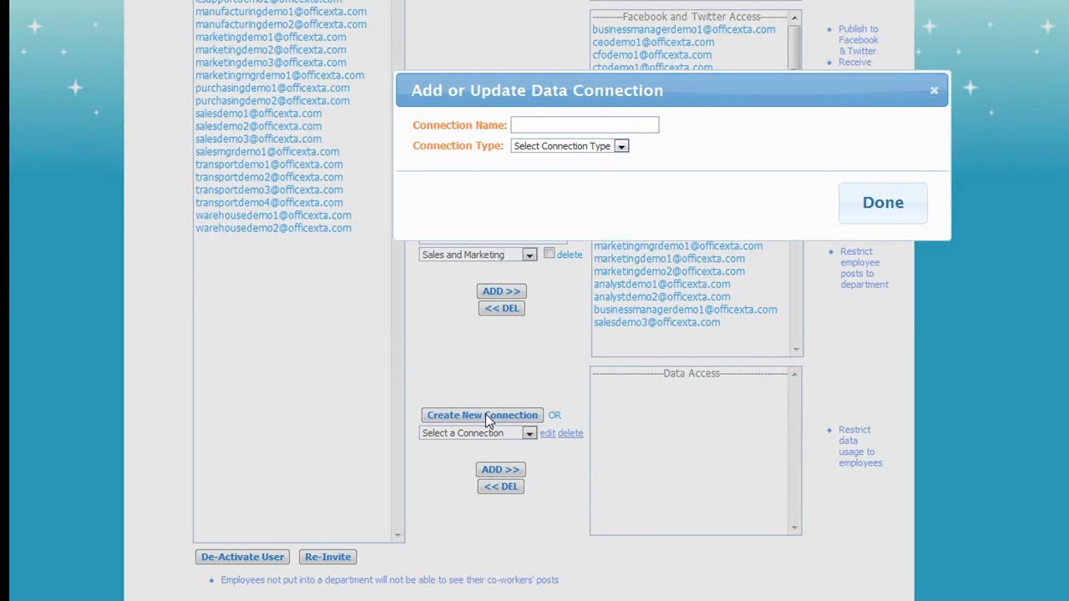
pyautogui.click(555, 125)
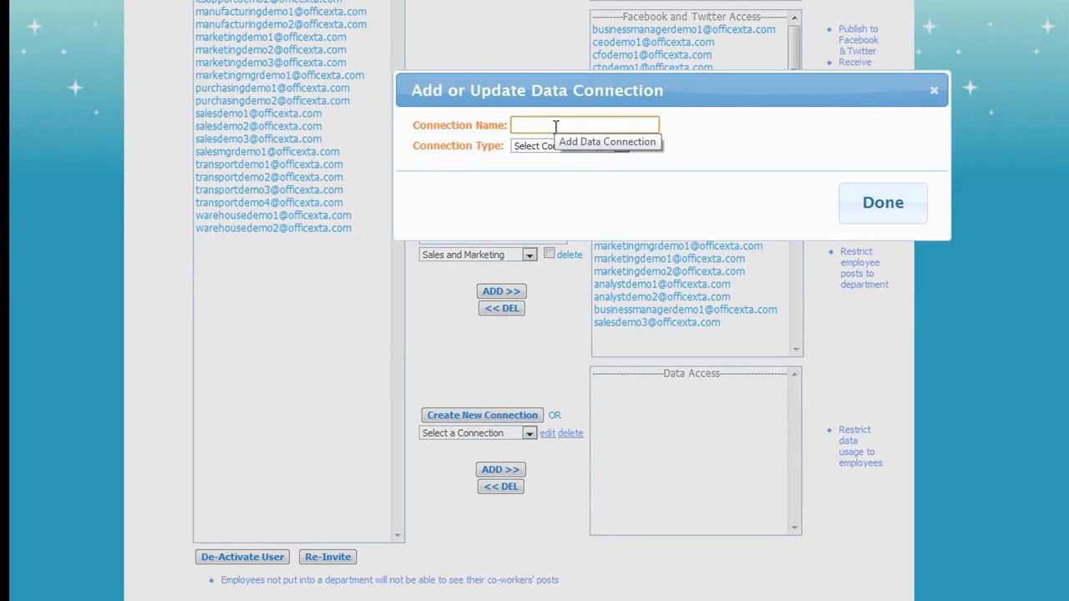
pyautogui.write('Financial data')
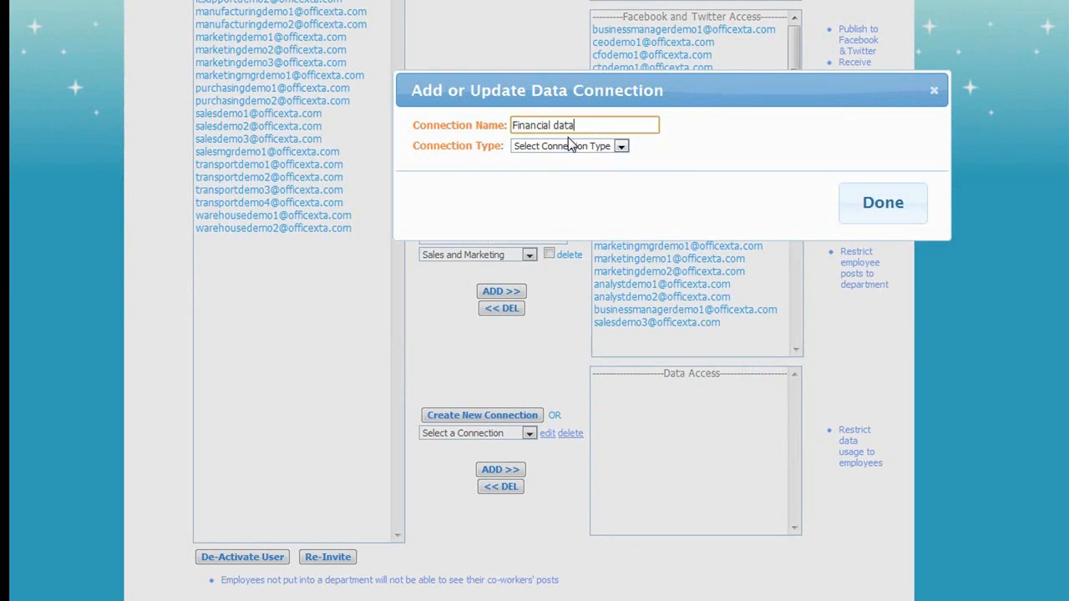
pyautogui.click(570, 142)
pyautogui.click(569, 171)
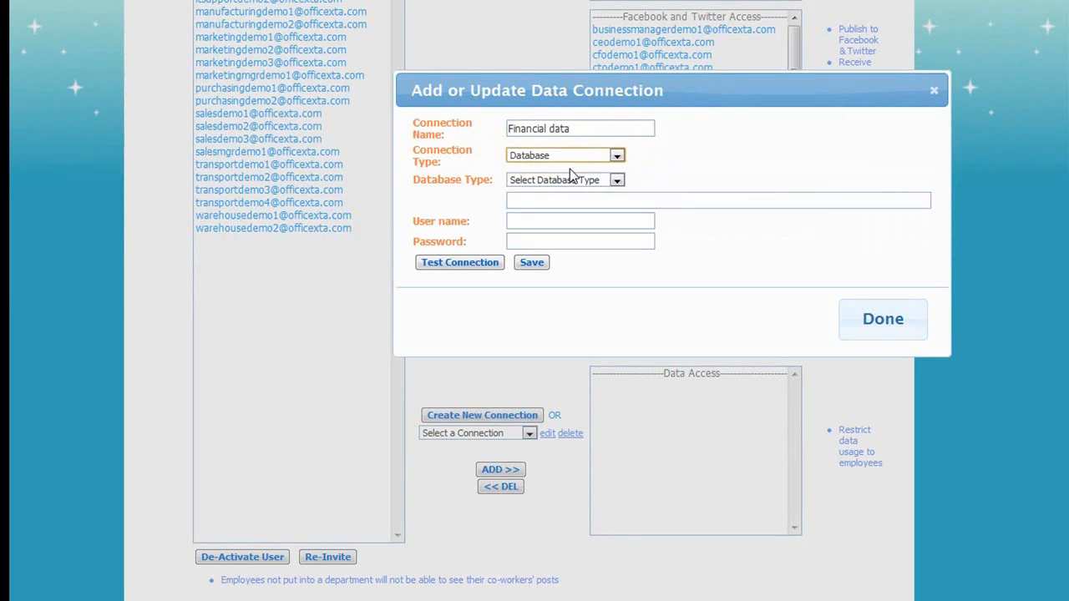
# Choose MySQL Connector/J as the database type of the Financial data connection
pyautogui.click(593, 180)
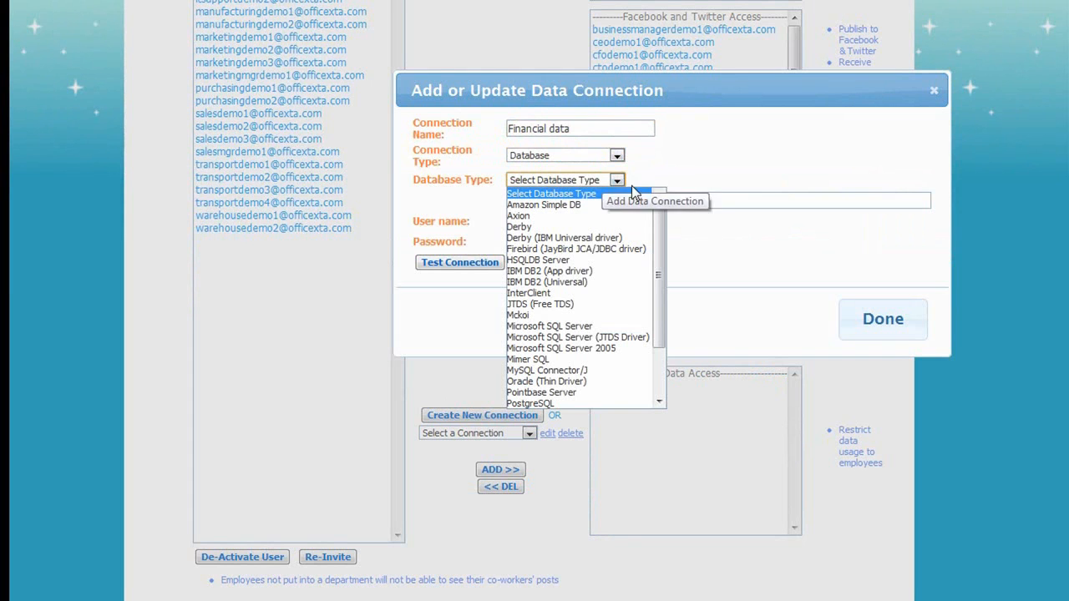
pyautogui.moveTo(659, 214); pyautogui.dragTo(663, 268)
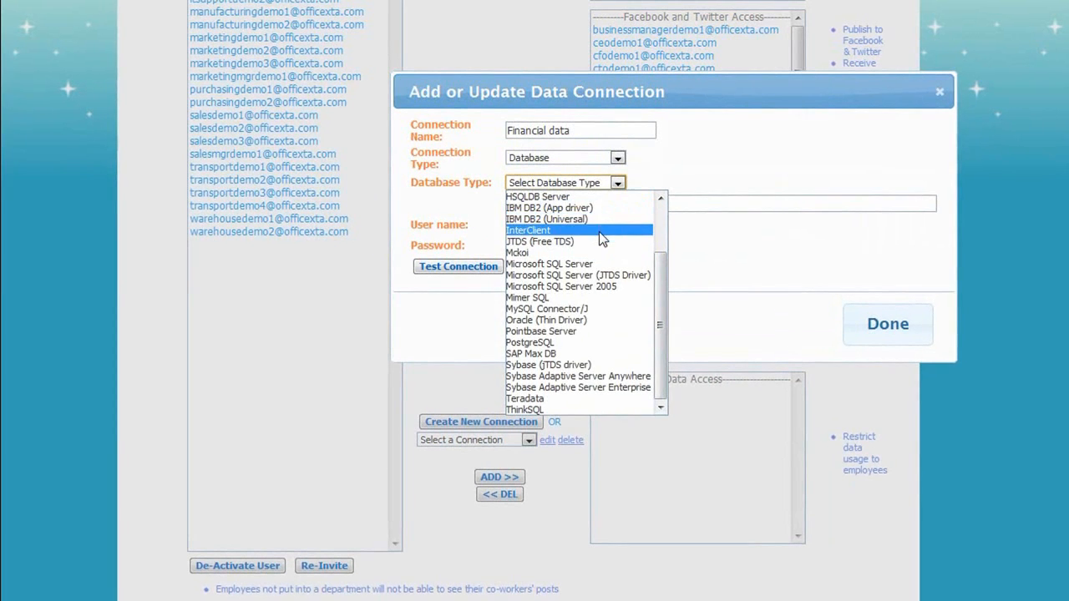
pyautogui.click(607, 326)
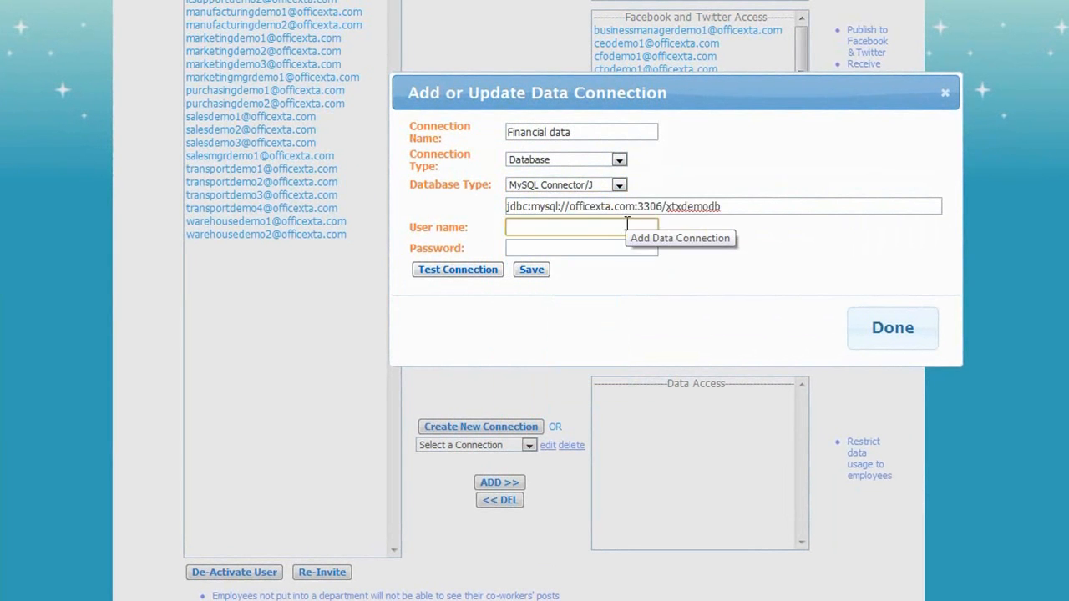
# Set the connection URL to jdbc:mysql://officexta.com:3306/xtxdemodb and enter the database user name and password
pyautogui.write('xtxdemodb')
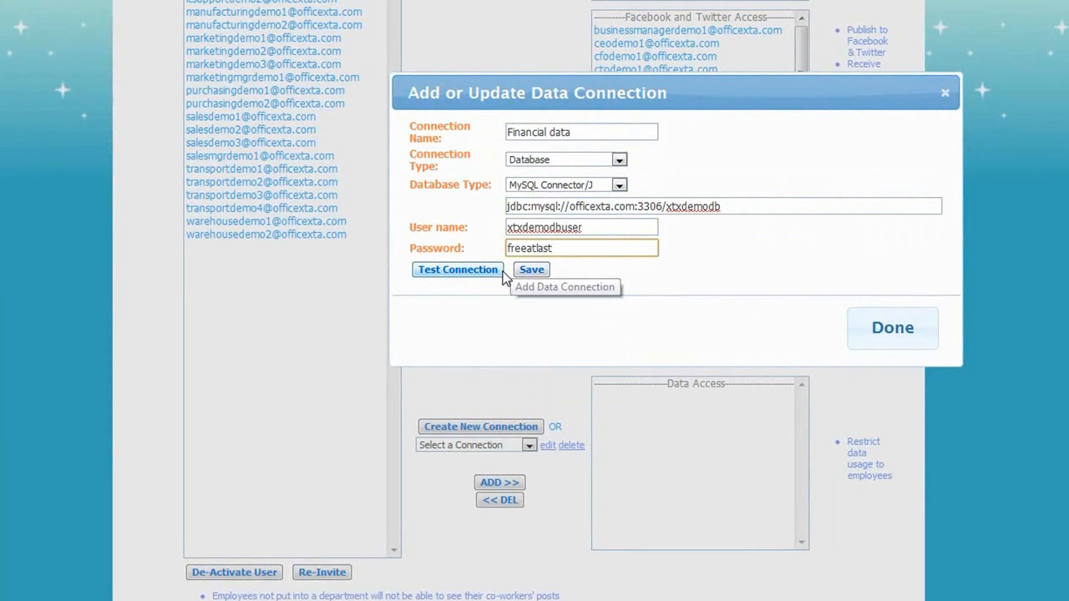
# Test the Financial data connection, save it and close the data connection dialog
pyautogui.click(490, 274)
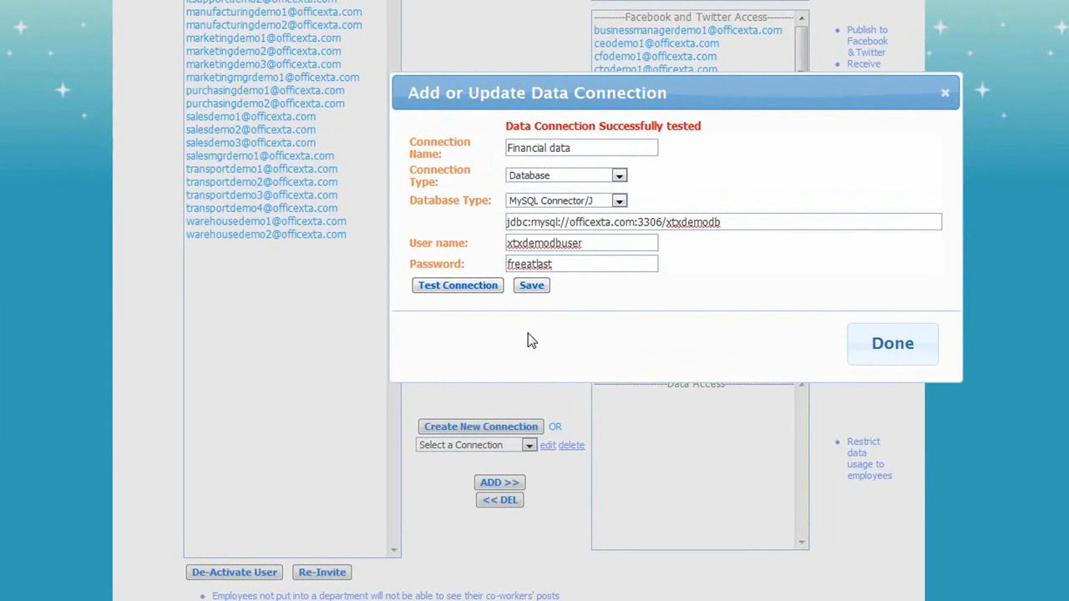
pyautogui.click(532, 287)
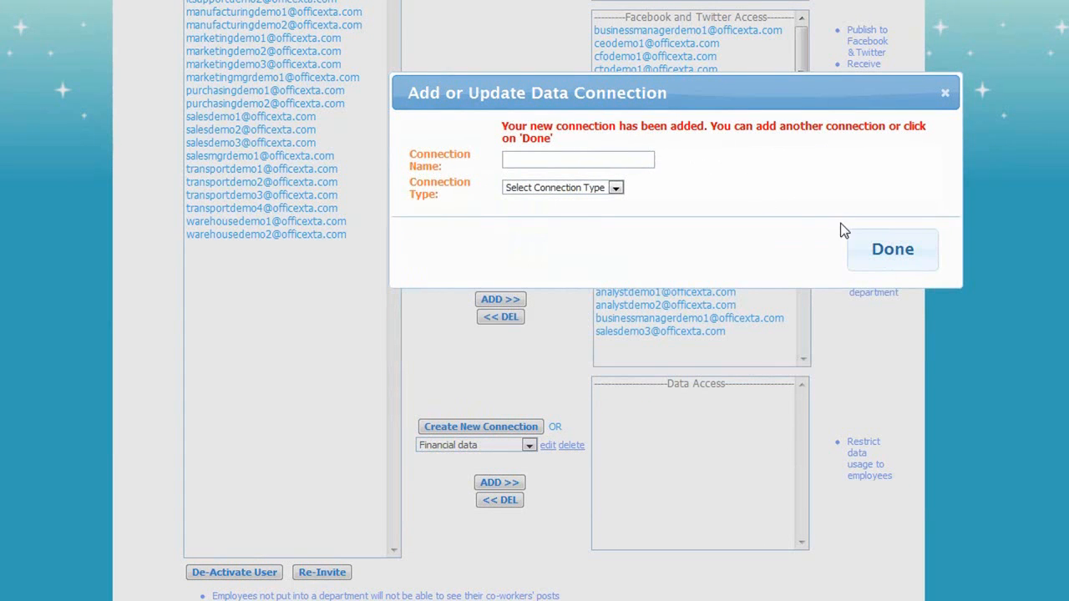
pyautogui.click(859, 241)
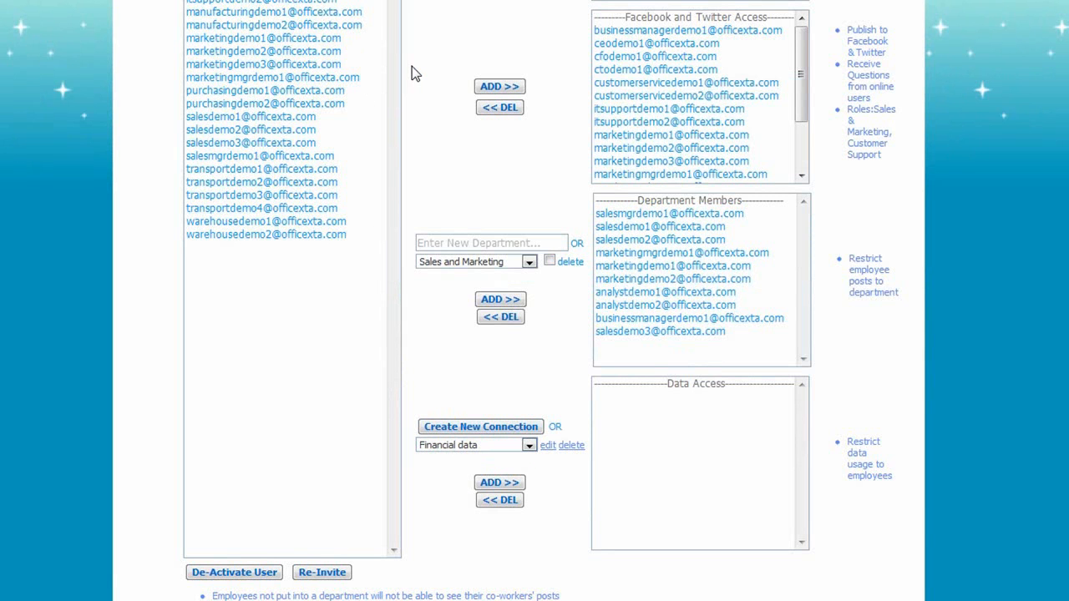
# Give the CFO and CEO demo users access to the Financial data connection
pyautogui.scroll(3, 412, 73)
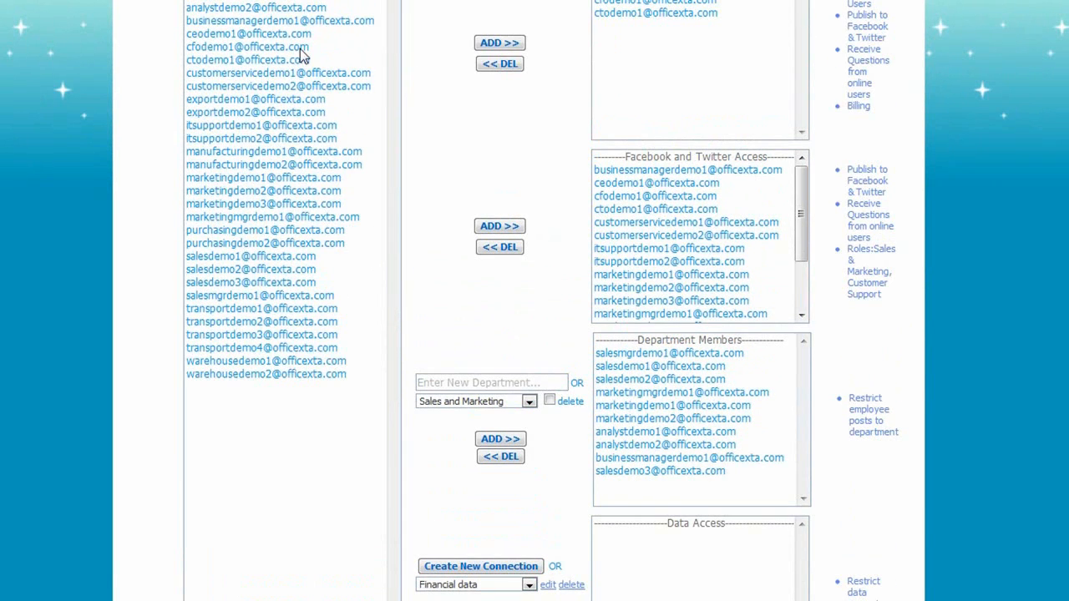
pyautogui.click(280, 46)
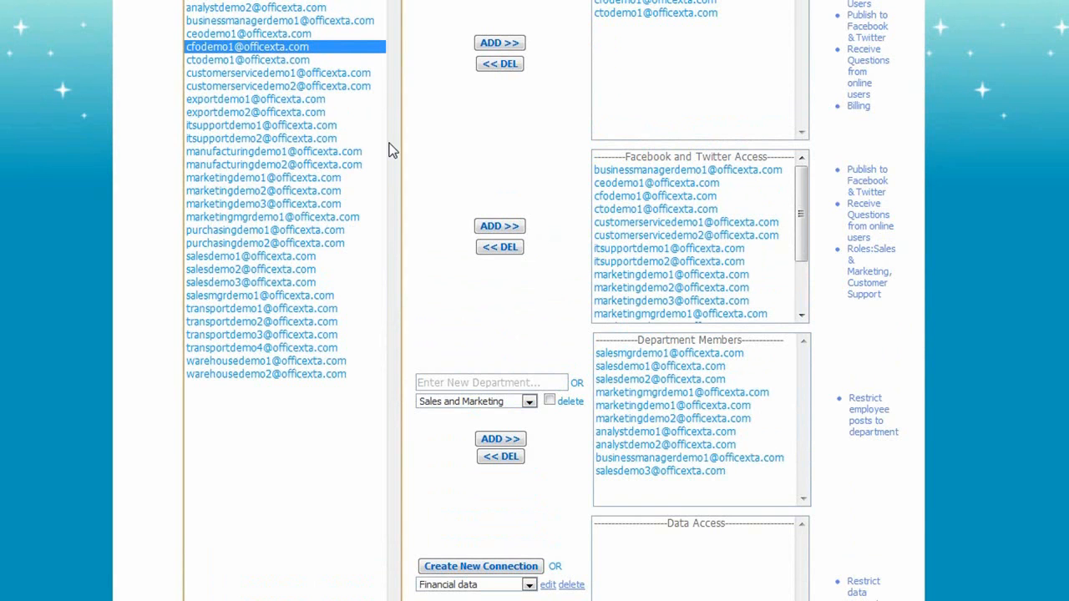
pyautogui.click(501, 600)
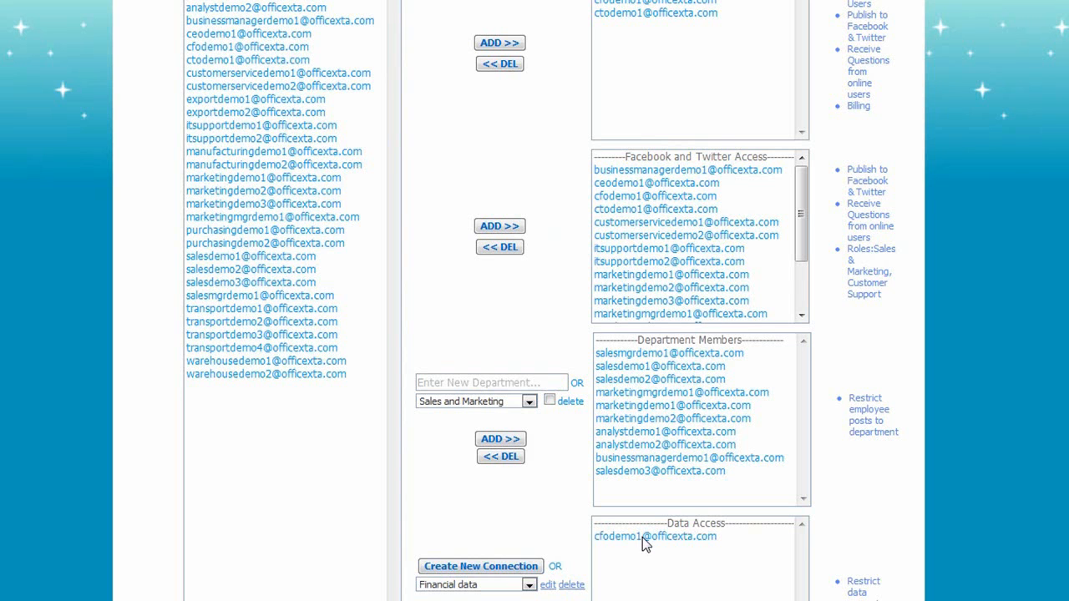
pyautogui.click(269, 34)
pyautogui.scroll(-2, 624, 467)
# Remove the CFO demo user from the Data Access members of the Financial data connection
pyautogui.click(625, 473)
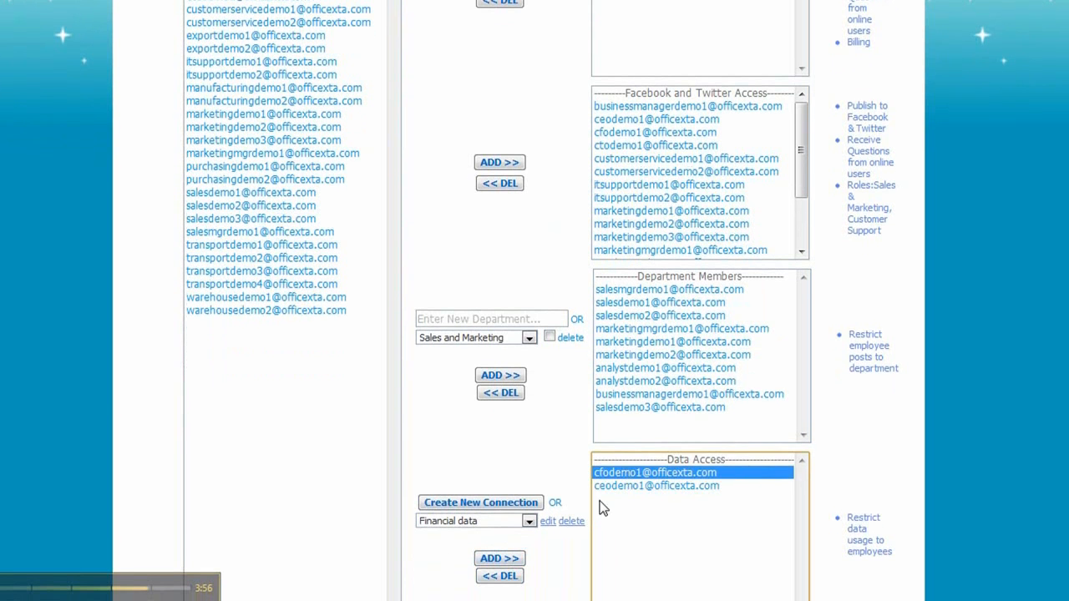
pyautogui.click(509, 575)
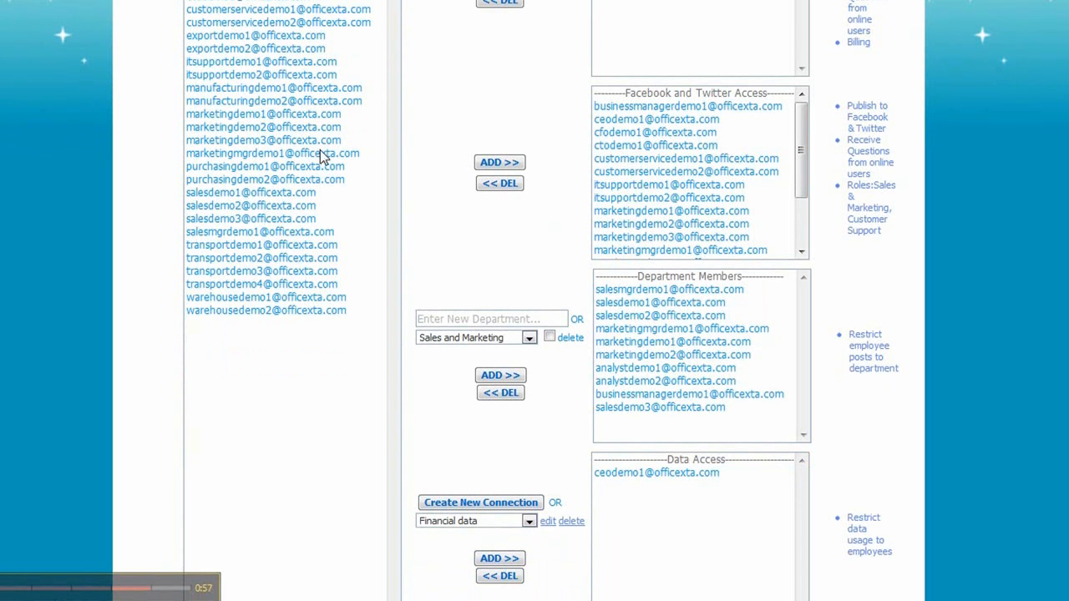
# Add the transportdemo4 user to the Logistics department
pyautogui.click(293, 285)
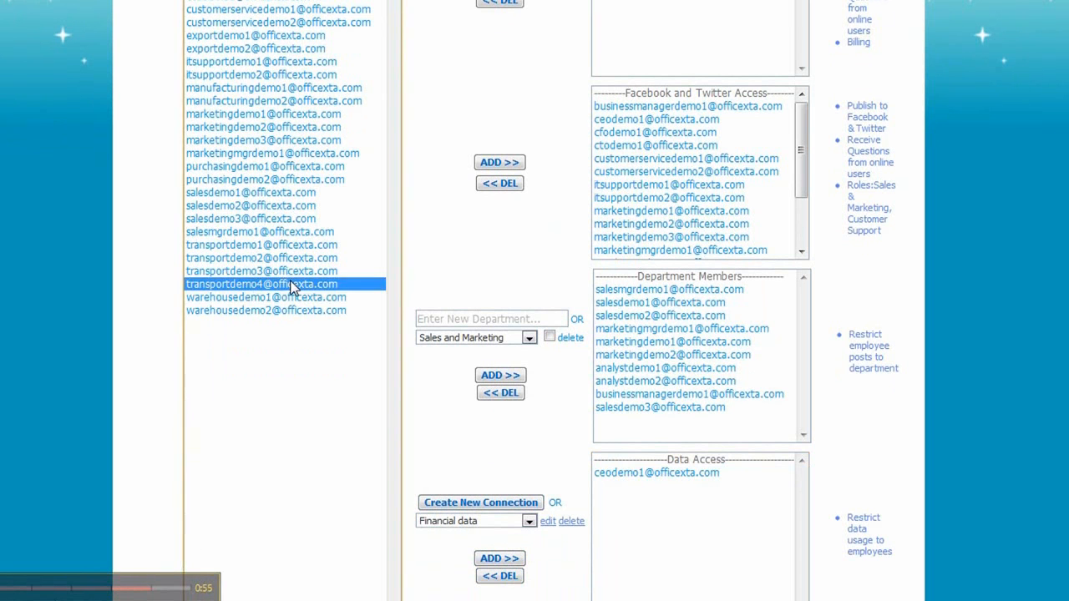
pyautogui.click(513, 338)
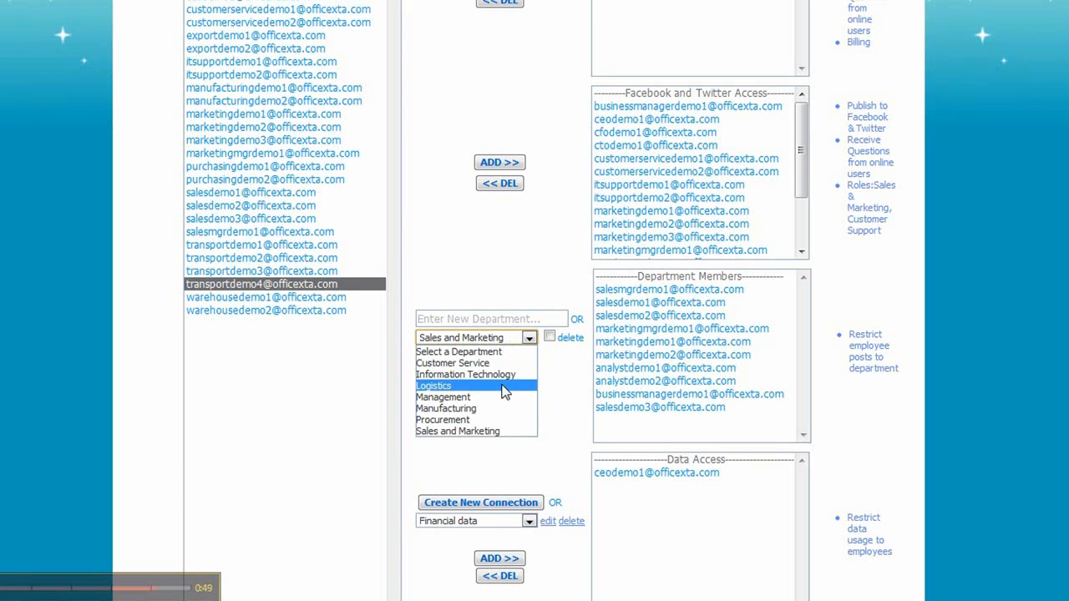
pyautogui.click(503, 388)
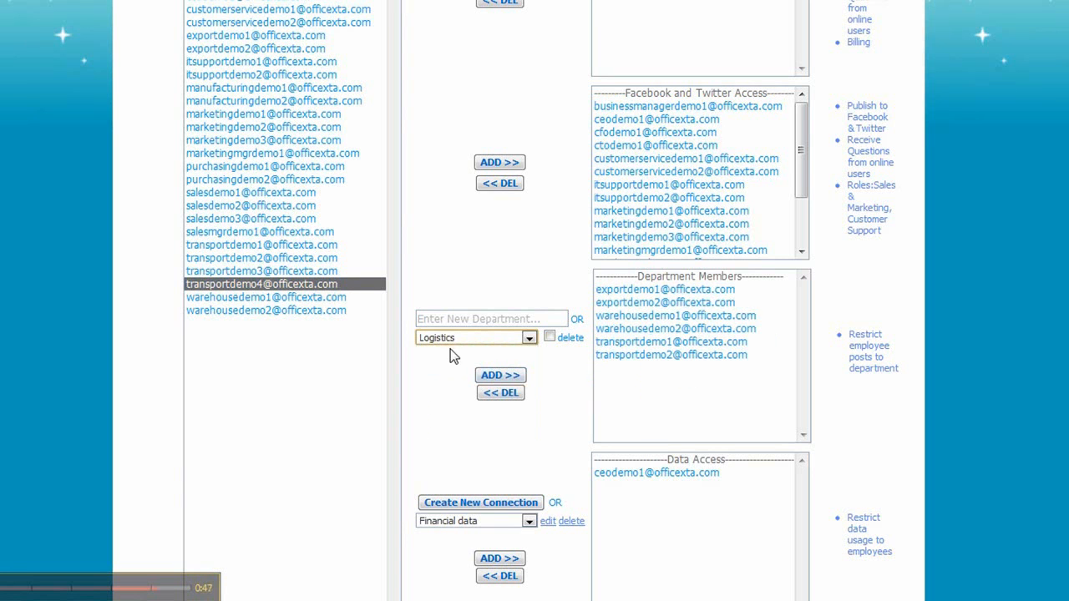
pyautogui.click(499, 378)
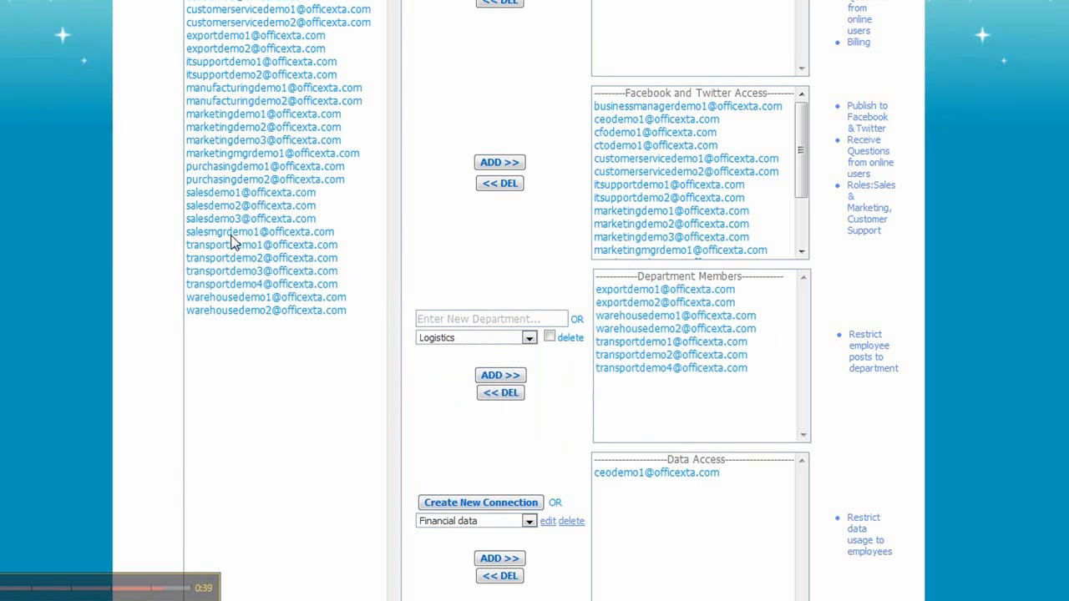
# Give the transportdemo4 user access to the XTX Logistics data connection
pyautogui.click(251, 284)
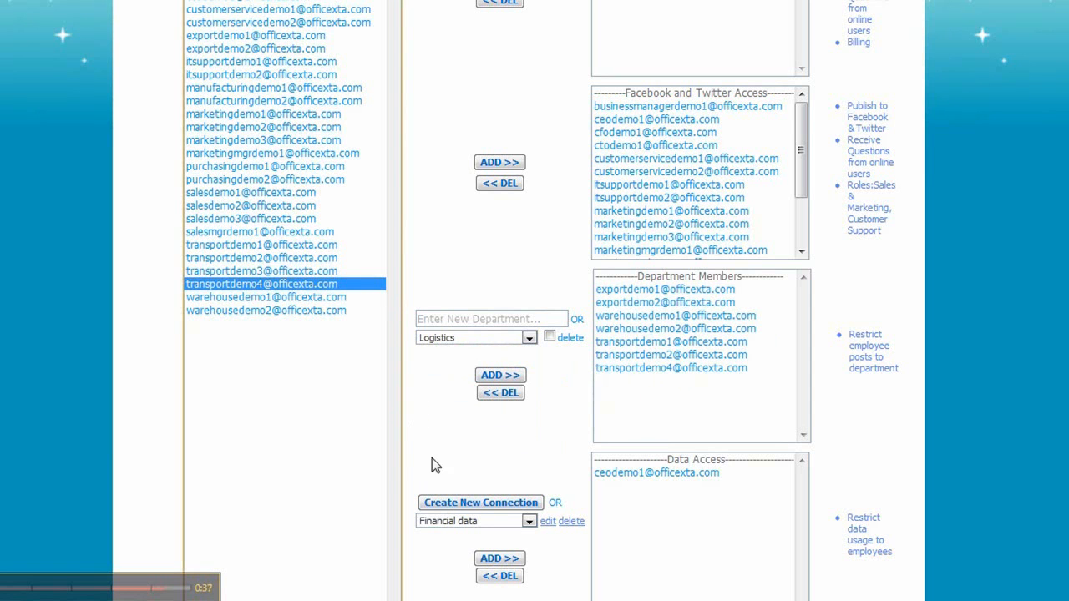
pyautogui.click(456, 517)
pyautogui.click(459, 474)
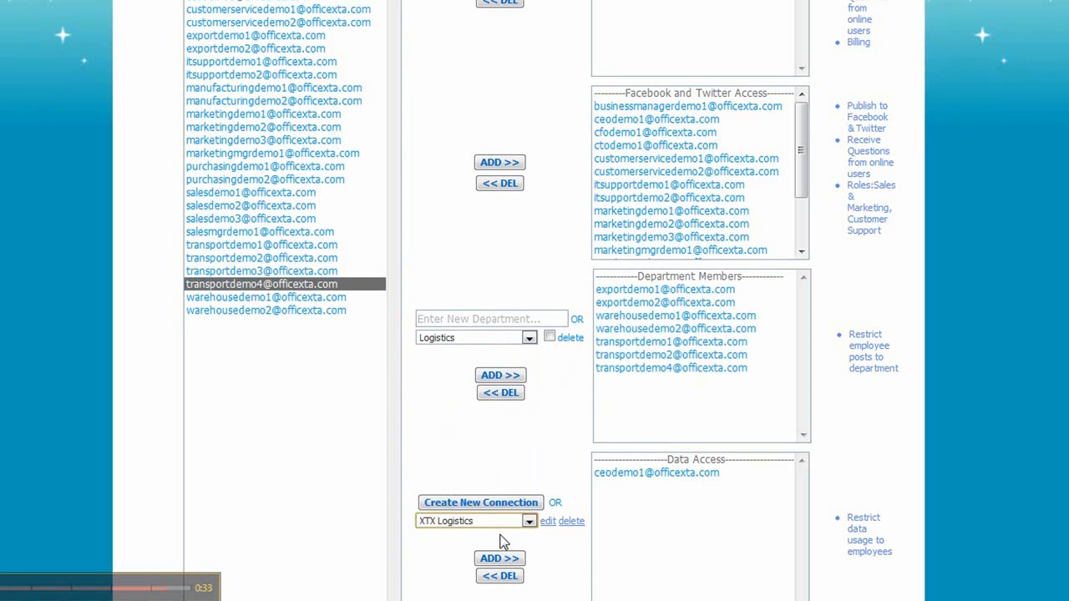
pyautogui.click(511, 560)
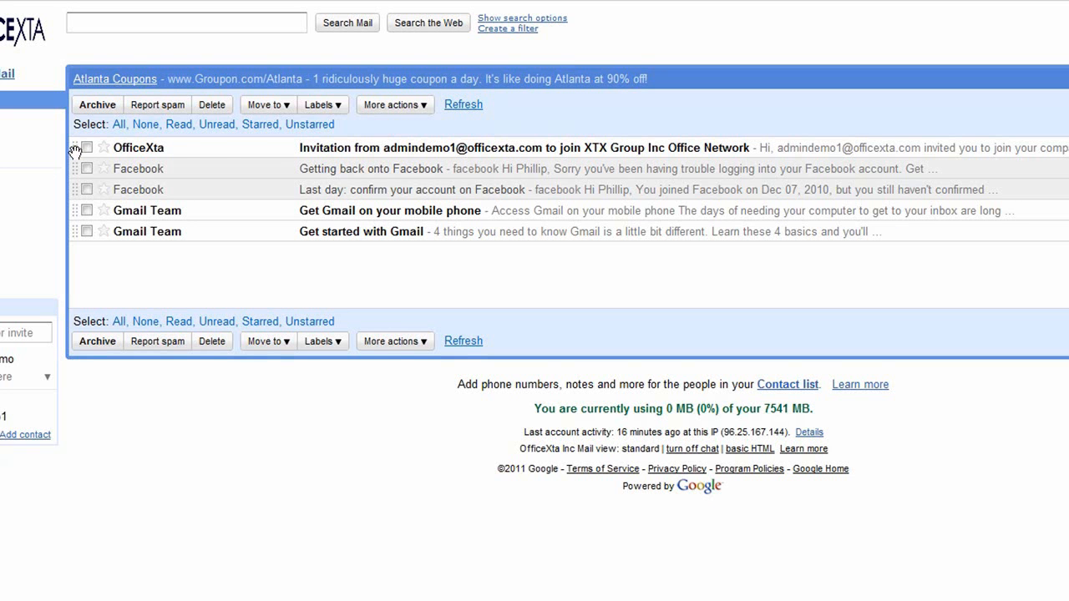
# In the Gmail inbox, open the OfficeXta invitation to join XTX Group Inc and follow its link for joining the network
pyautogui.click(436, 151)
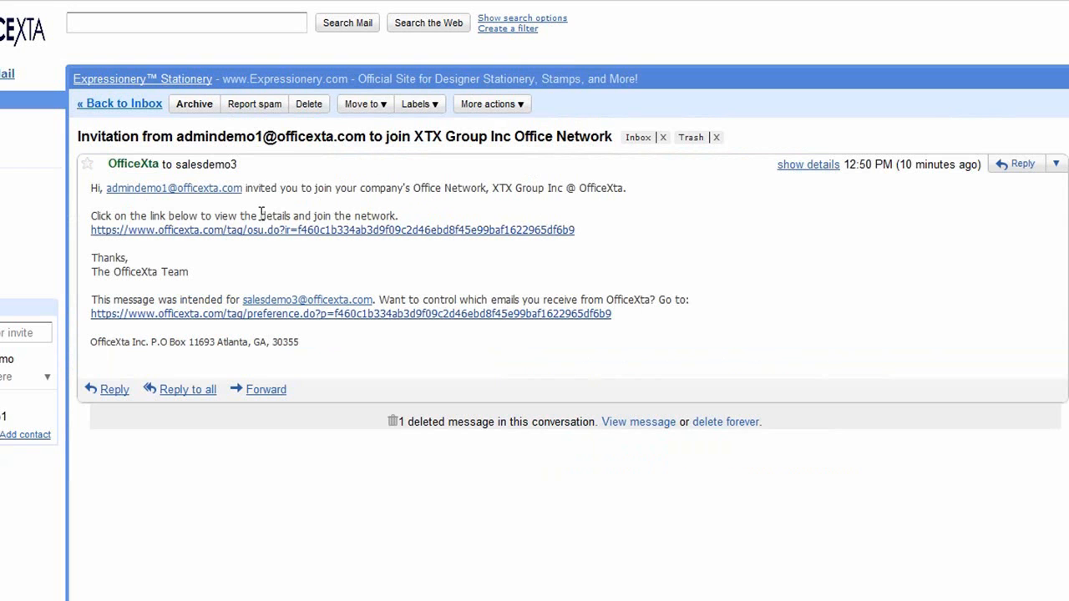
pyautogui.click(329, 237)
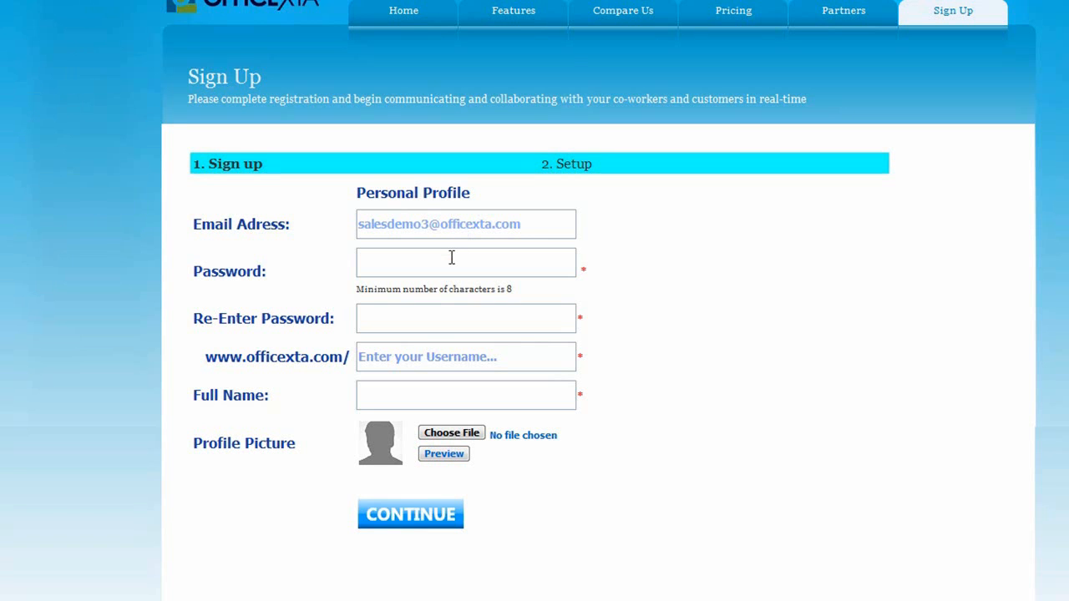
# Enter the account password and its confirmation in the sign-up profile
pyautogui.click(451, 257)
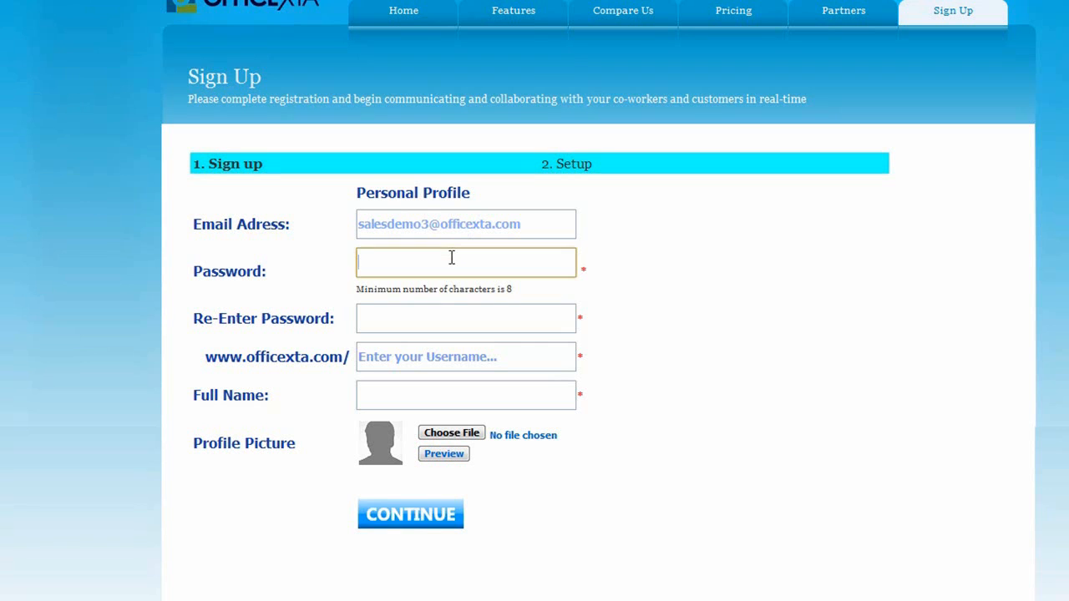
pyautogui.write('********')
pyautogui.press('Tab')
pyautogui.write('********')
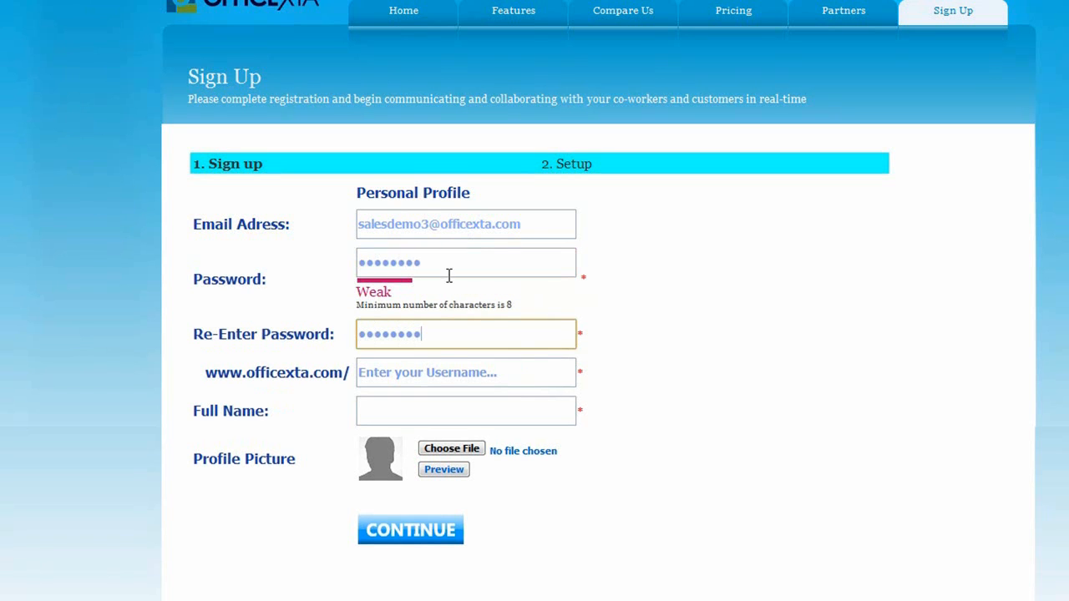
# Set the username to salesdemo3, enter the employee's full name, and finish the registration without connecting Facebook or Twitter
pyautogui.click(434, 373)
pyautogui.write('salesdemo3')
pyautogui.click(414, 415)
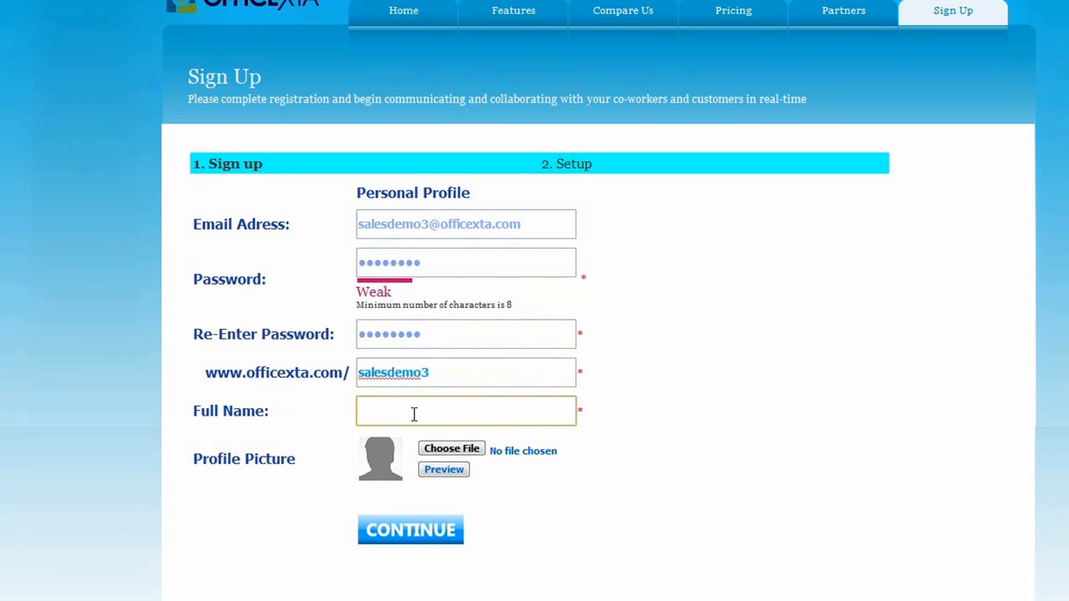
pyautogui.click(410, 531)
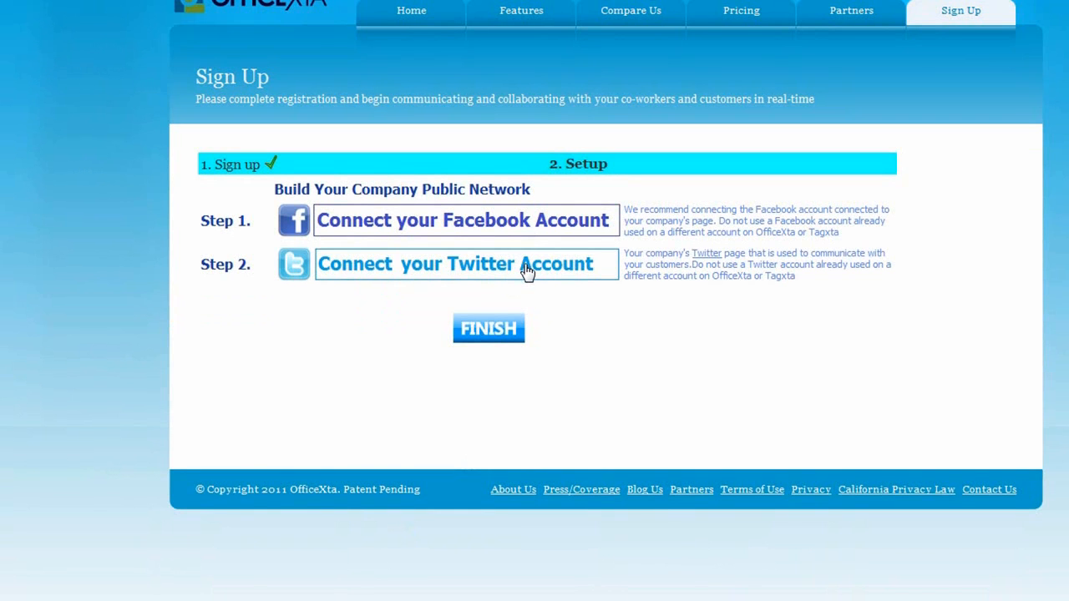
pyautogui.click(490, 328)
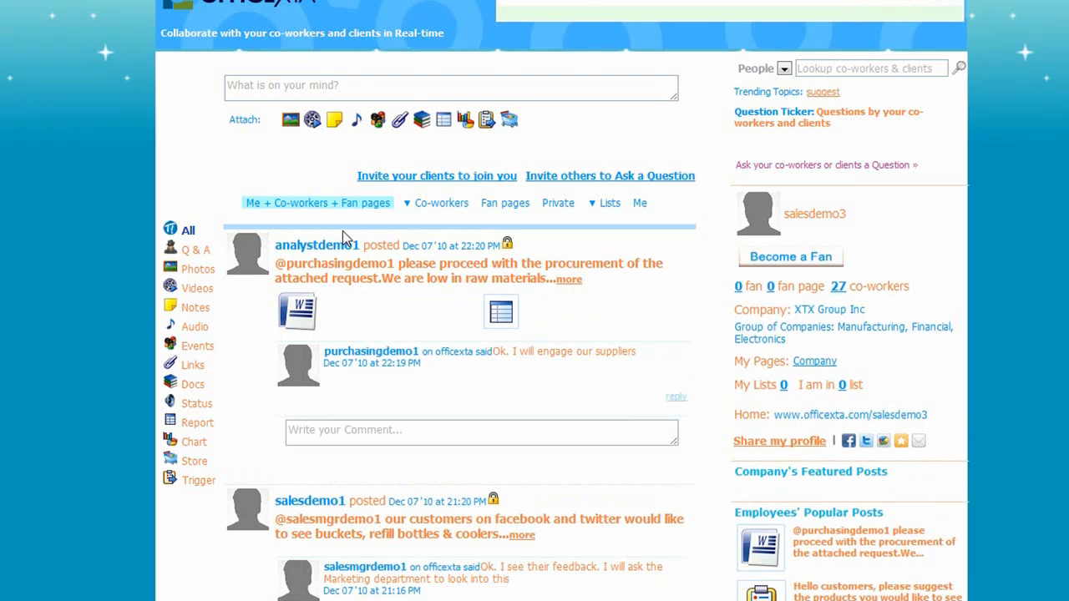
# Look through the co-worker posts and their Facebook and Twitter comments in the home feed
pyautogui.scroll(-1, 342, 231)
pyautogui.scroll(-3, 342, 230)
pyautogui.scroll(-3, 342, 230)
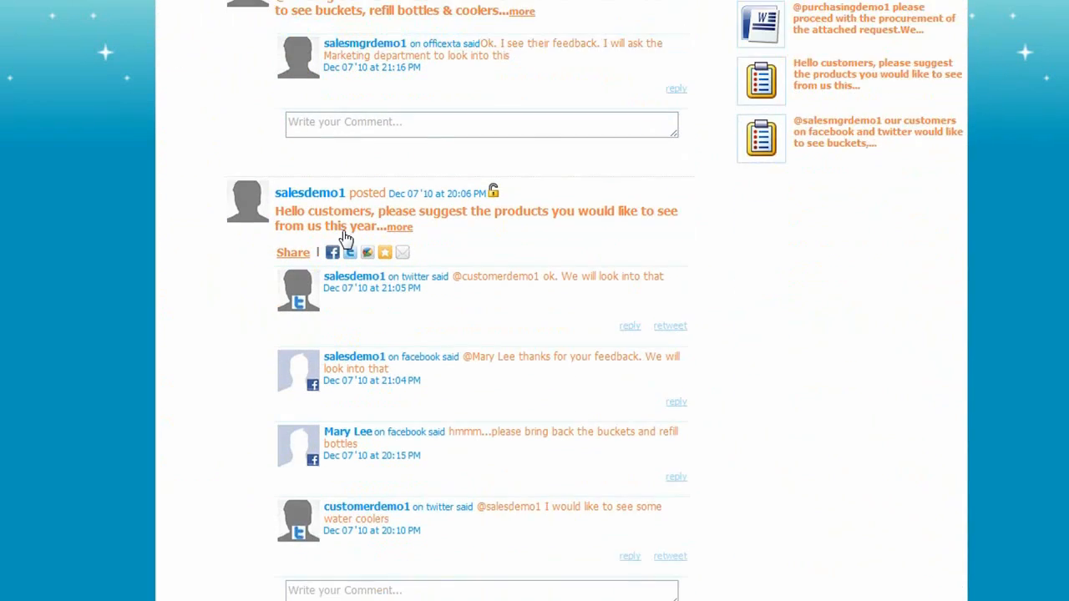
pyautogui.scroll(-1, 345, 239)
pyautogui.scroll(2, 346, 239)
pyautogui.scroll(4, 345, 239)
pyautogui.scroll(3, 343, 232)
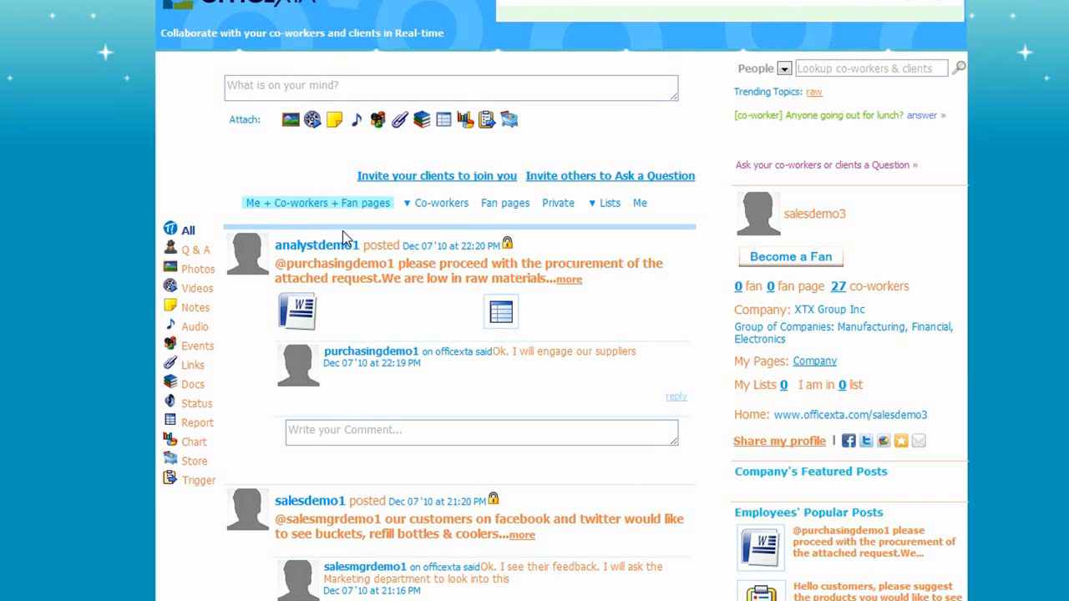
# Open analystdemo1's raw materials procurement post and sort its Raw Material Inventory report ascending by Item Description
pyautogui.click(373, 274)
pyautogui.click(451, 316)
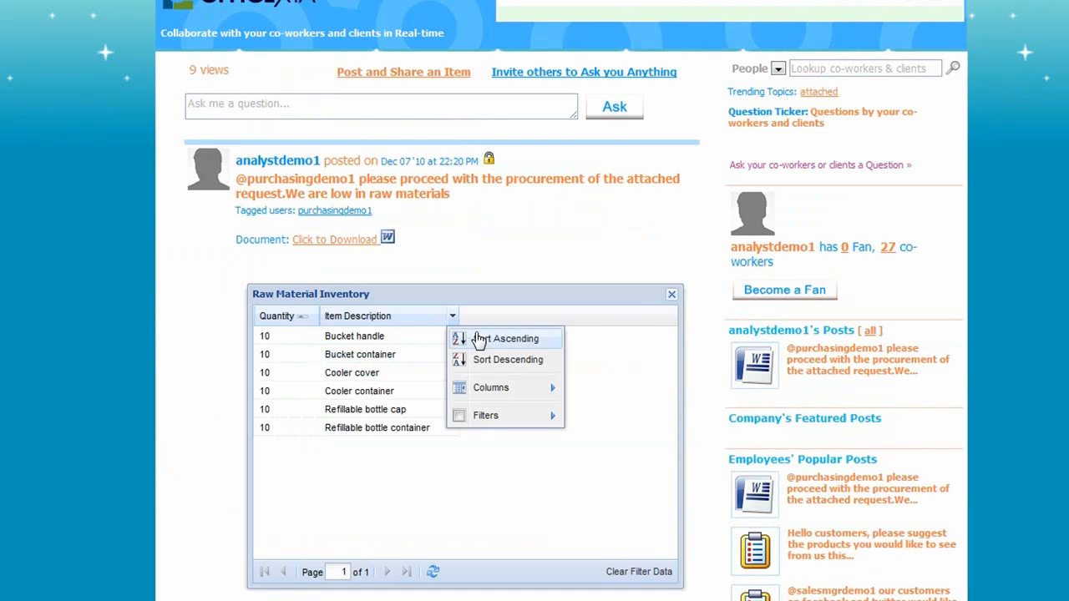
pyautogui.click(477, 340)
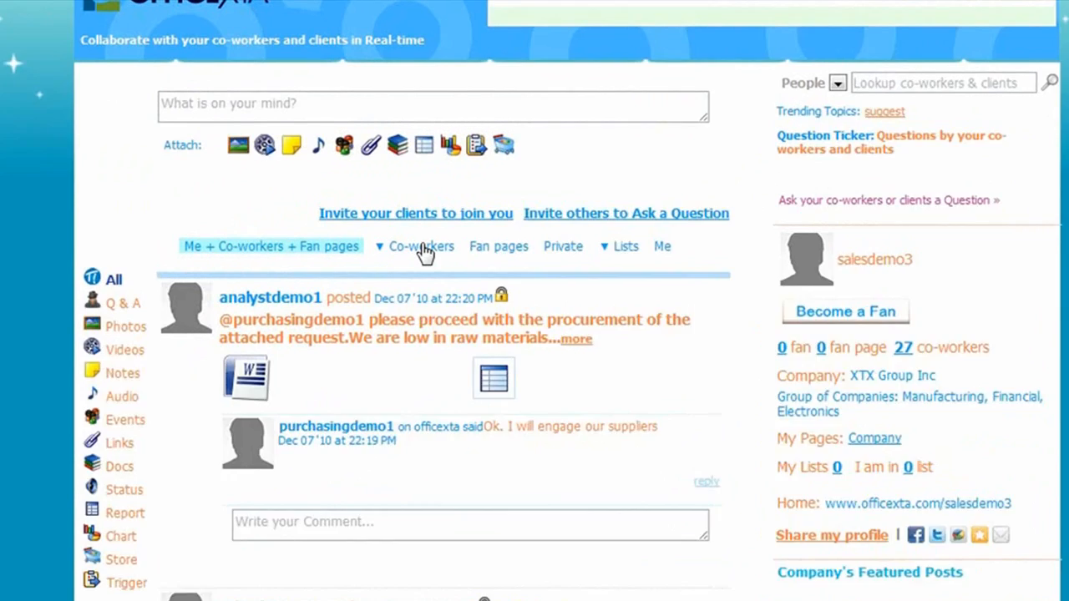
# Examine the Co-workers feed filter and the employees' popular posts on the home page
pyautogui.click(441, 202)
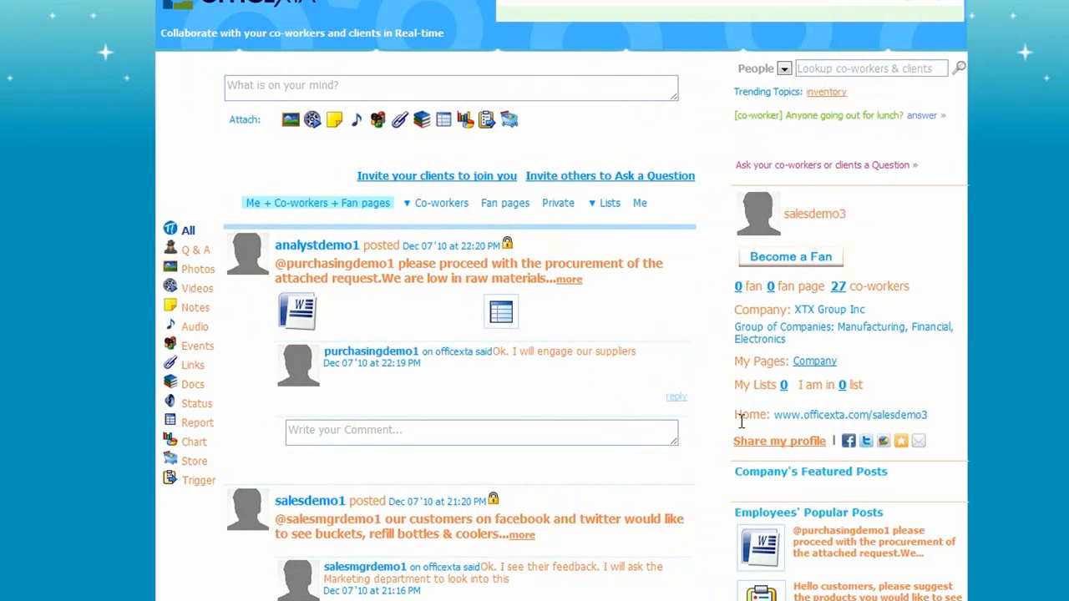
pyautogui.scroll(-1, 739, 455)
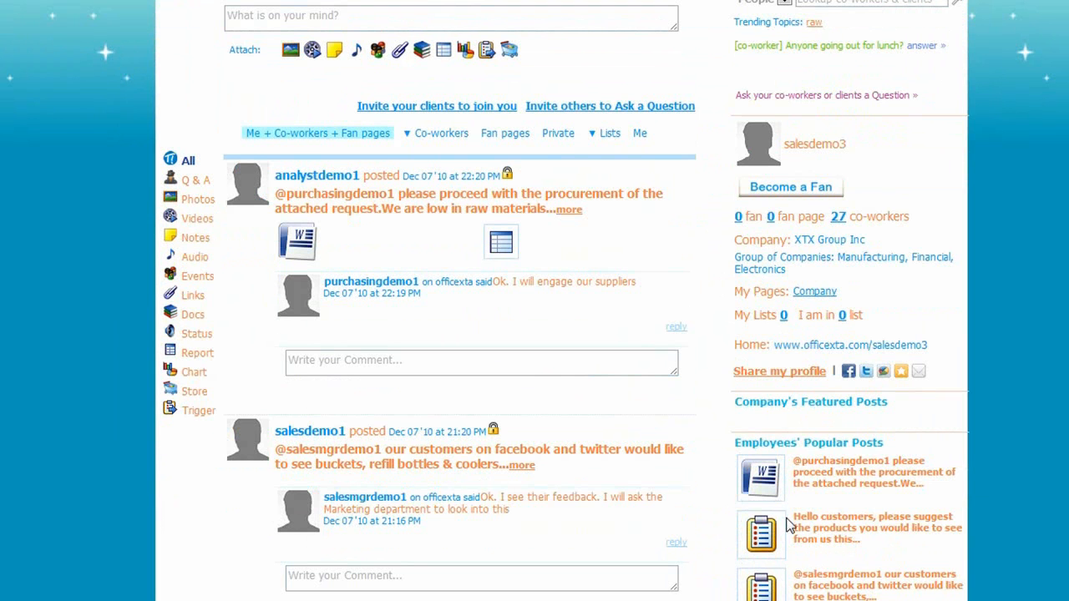
pyautogui.scroll(-1, 789, 539)
pyautogui.scroll(3, 720, 326)
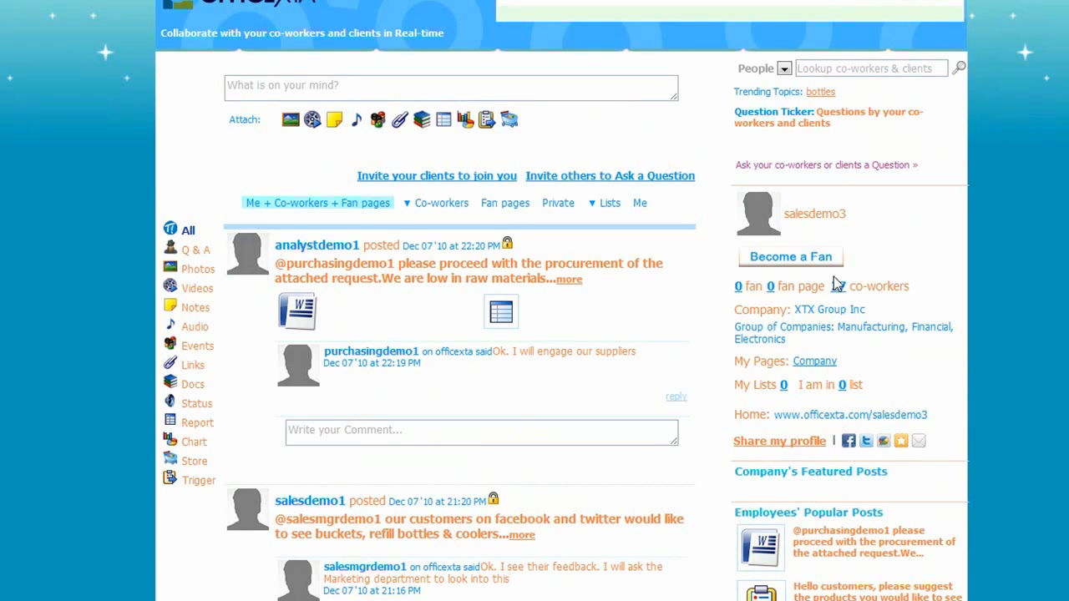
# Start a new social report named "My Sales Report for 2011" and open the choice of pre-defined datasource connections
pyautogui.click(443, 123)
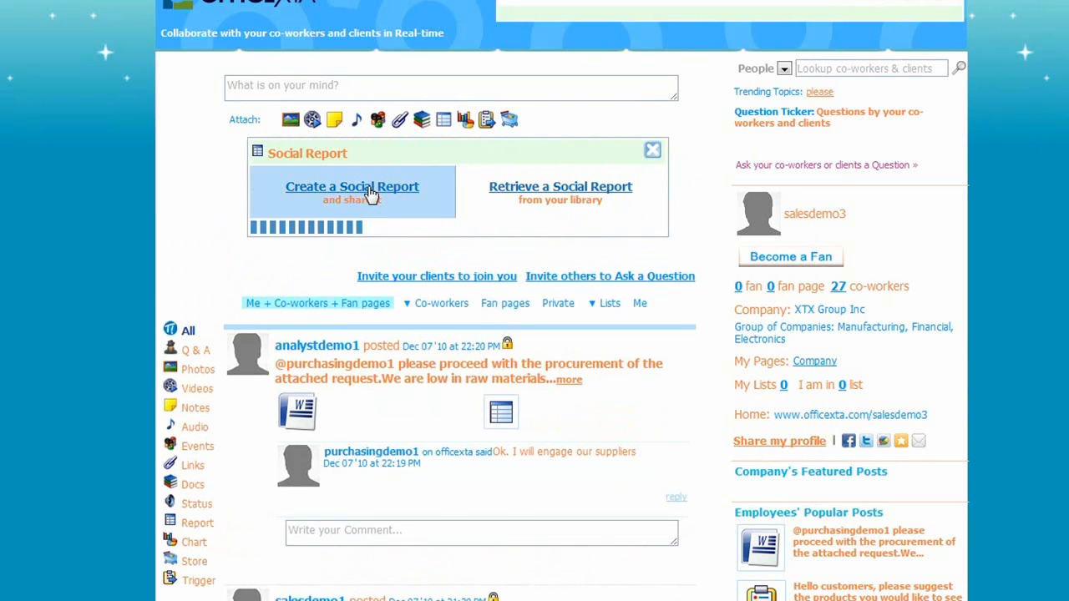
pyautogui.click(372, 193)
pyautogui.click(389, 229)
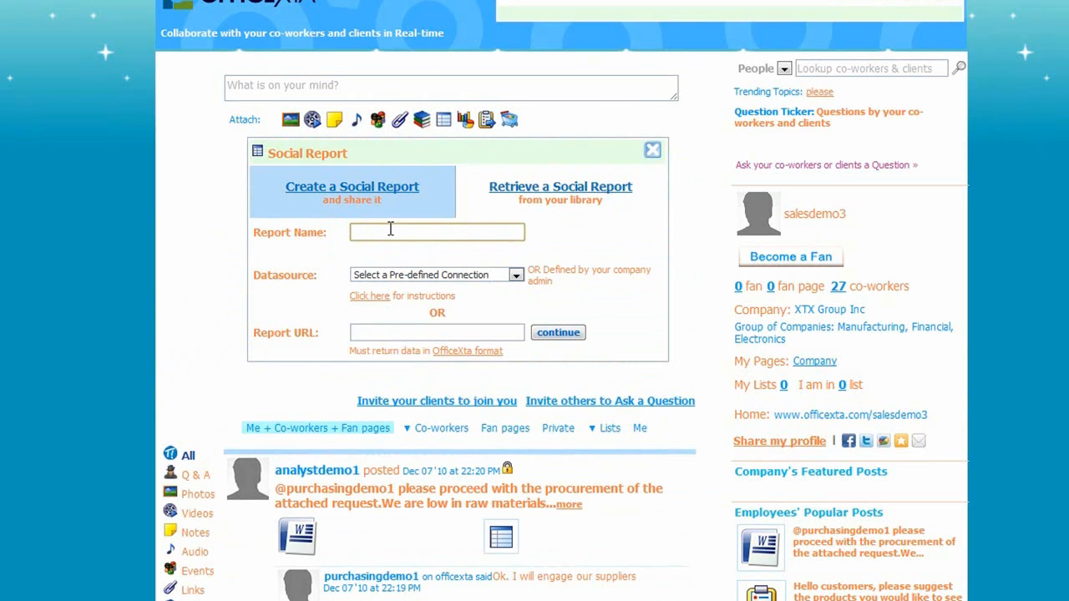
pyautogui.write('My Sales Report ')
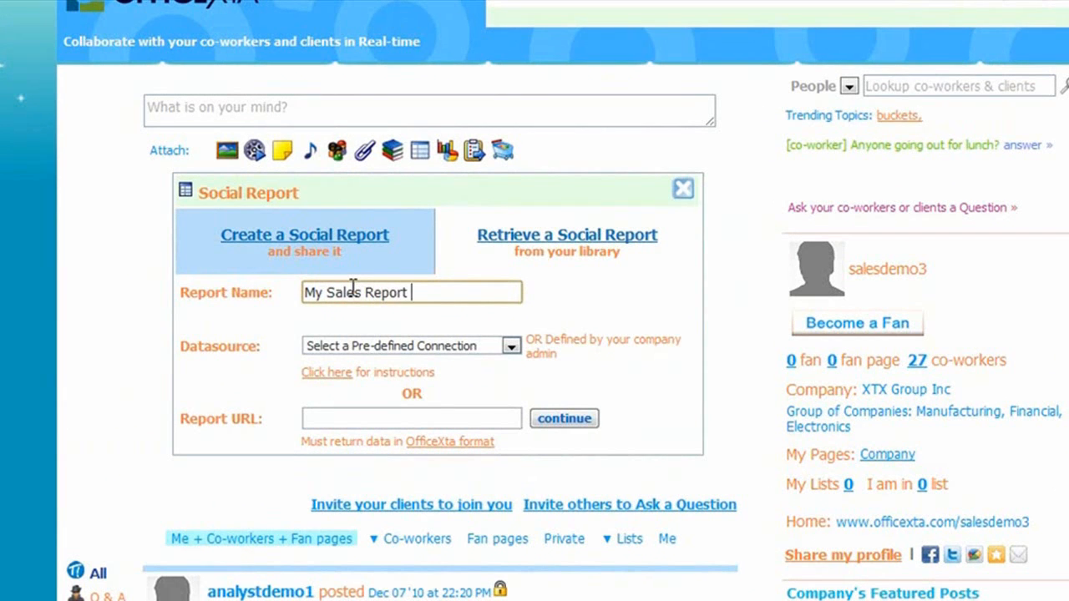
pyautogui.write('for 2011')
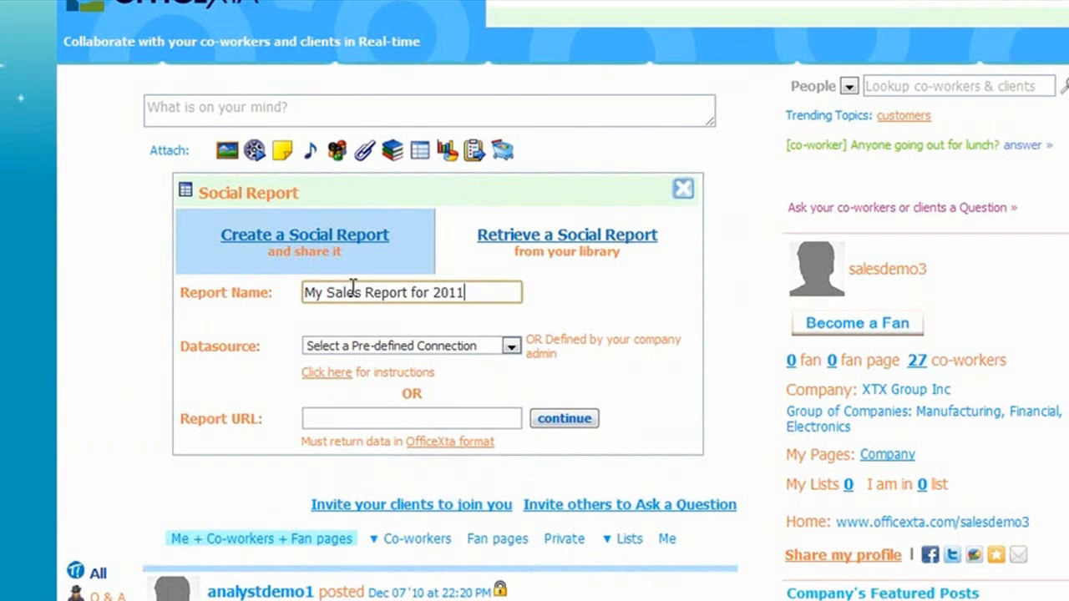
pyautogui.click(377, 345)
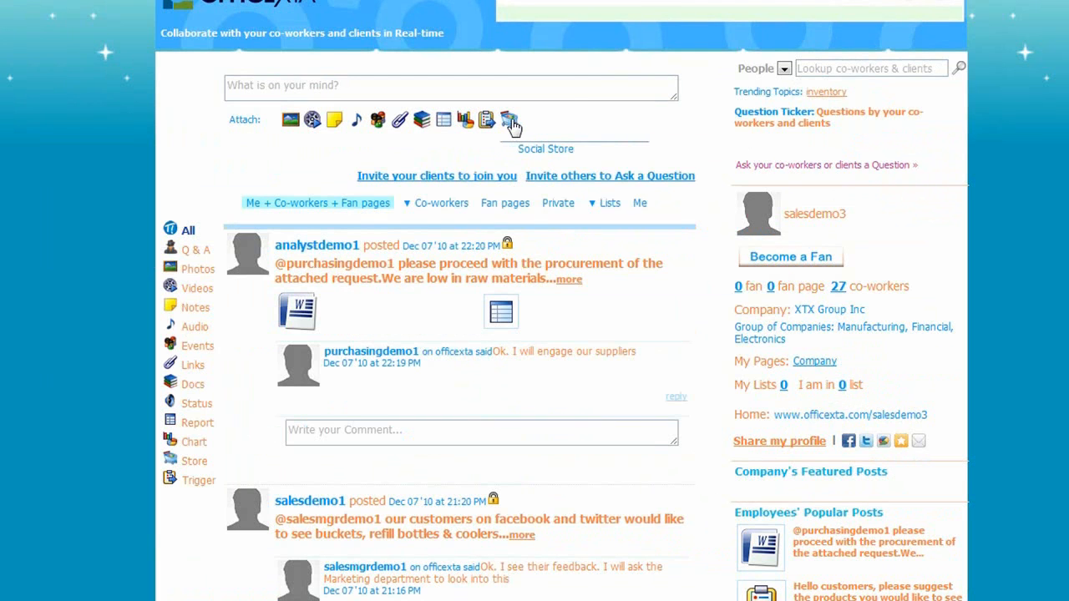
# Start a new social store named "New specials for January"
pyautogui.click(512, 123)
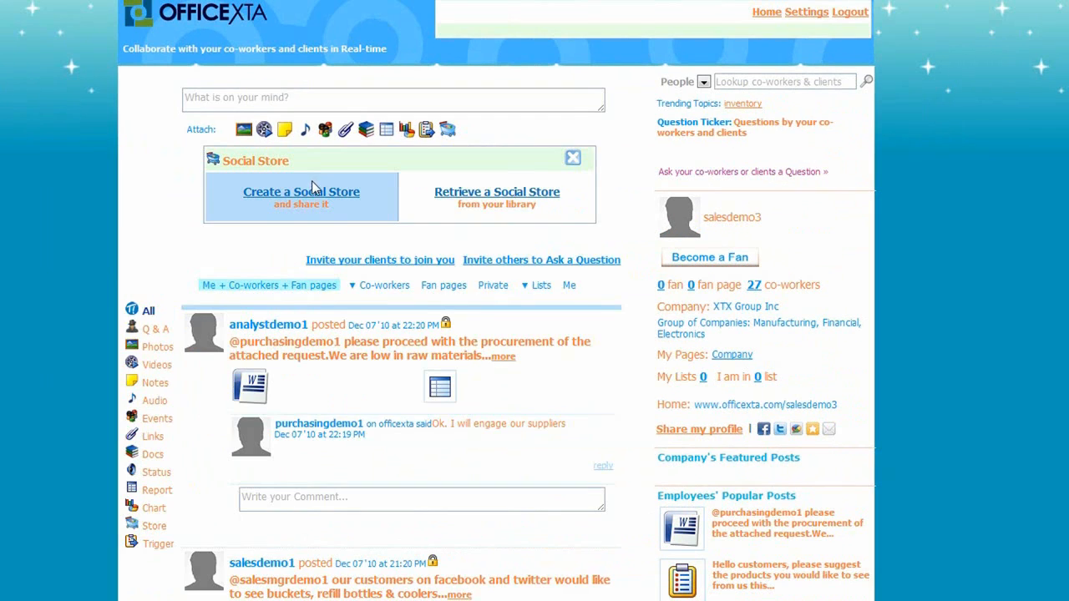
pyautogui.click(367, 195)
pyautogui.click(322, 235)
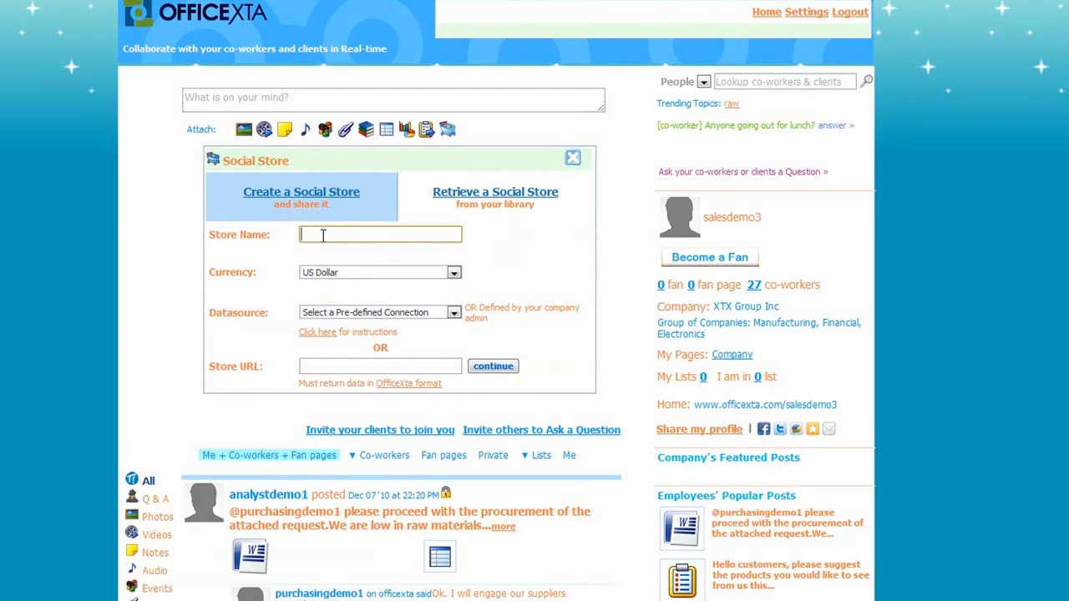
pyautogui.write('New specials for')
pyautogui.write('January')
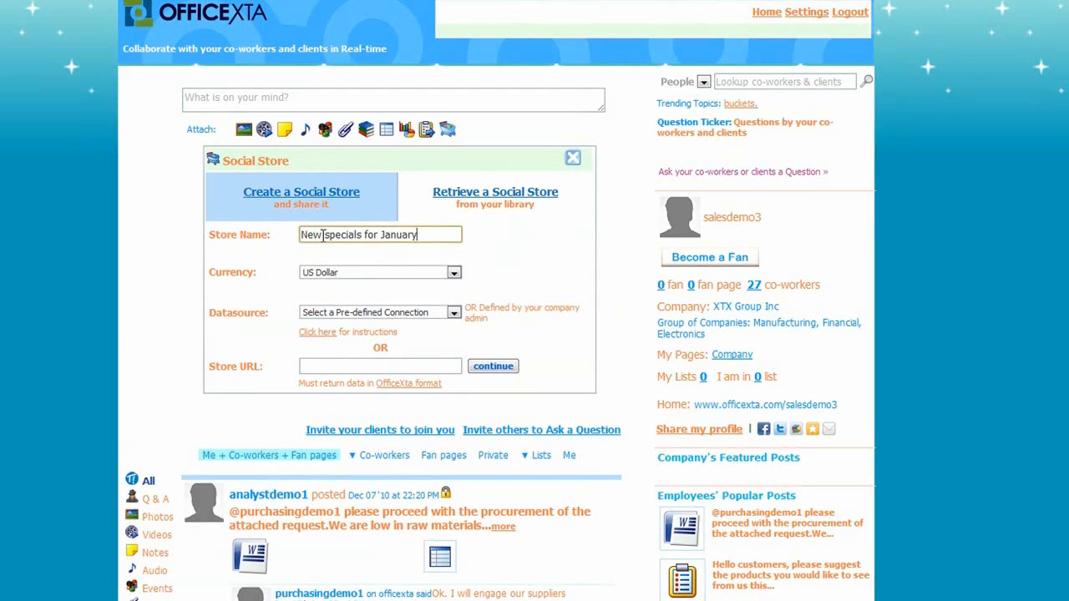
# Choose US Dollar as the store's currency and DB - XTX Sales and Mktg as its datasource
pyautogui.click(365, 273)
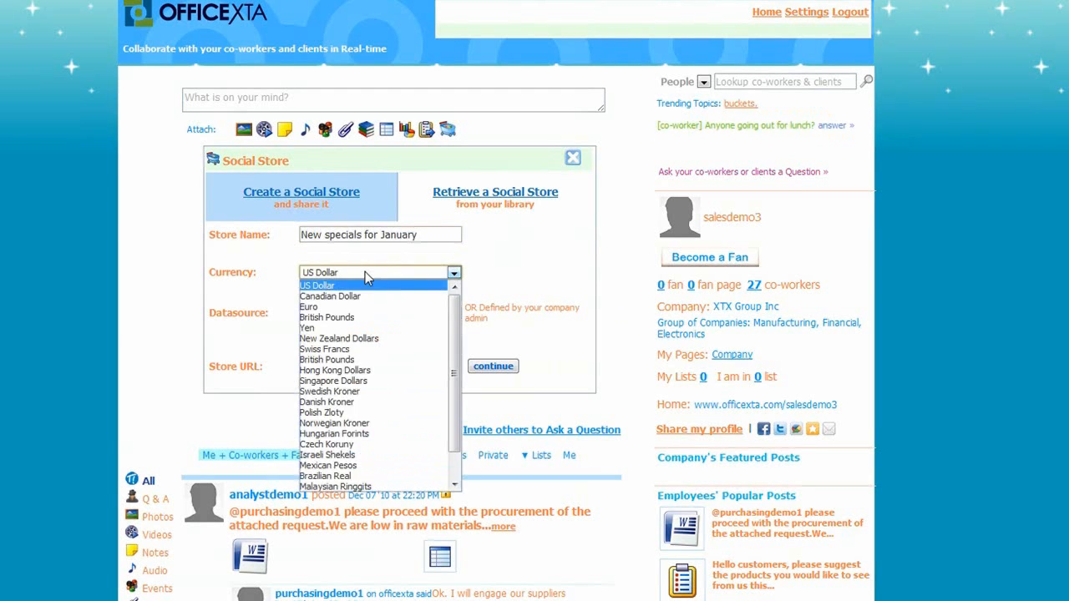
pyautogui.click(368, 288)
pyautogui.click(386, 315)
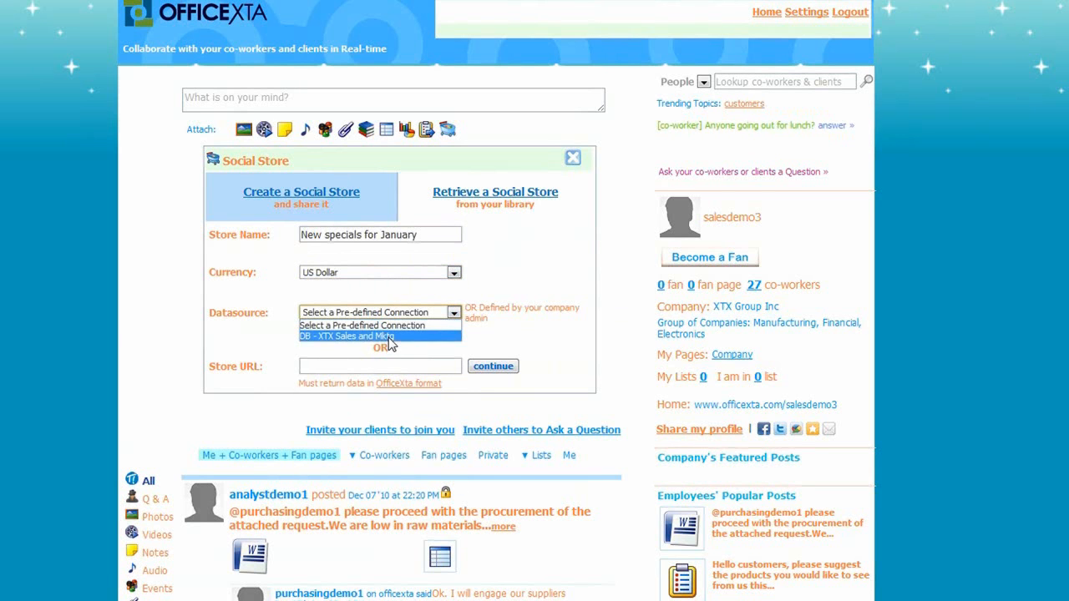
pyautogui.click(390, 336)
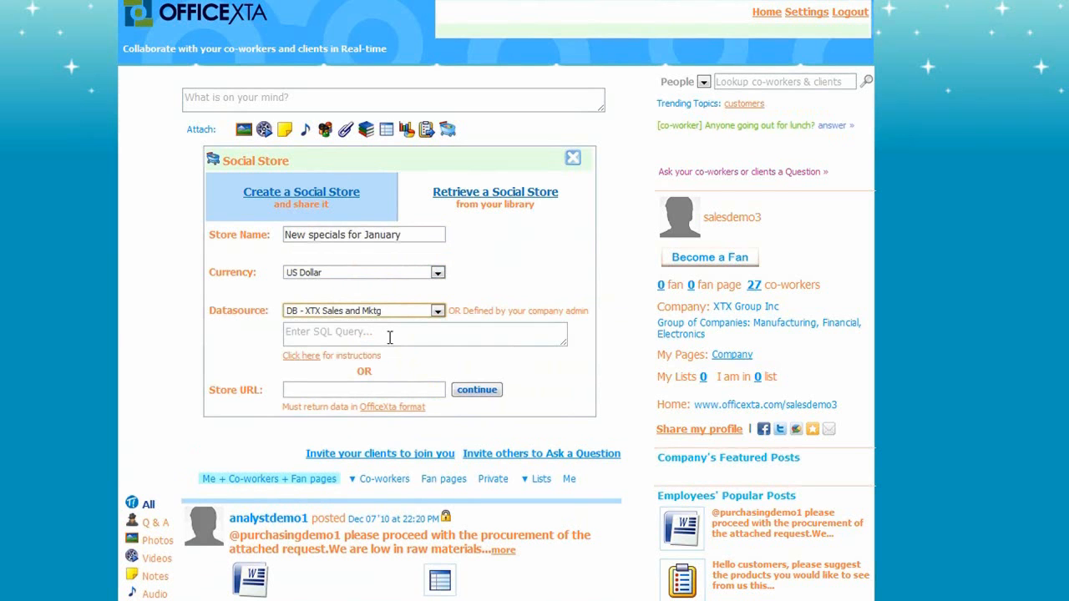
# Enter the SQL query "select * from store" for the datasource and load the store's columns
pyautogui.scroll(-2, 376, 317)
pyautogui.click(341, 269)
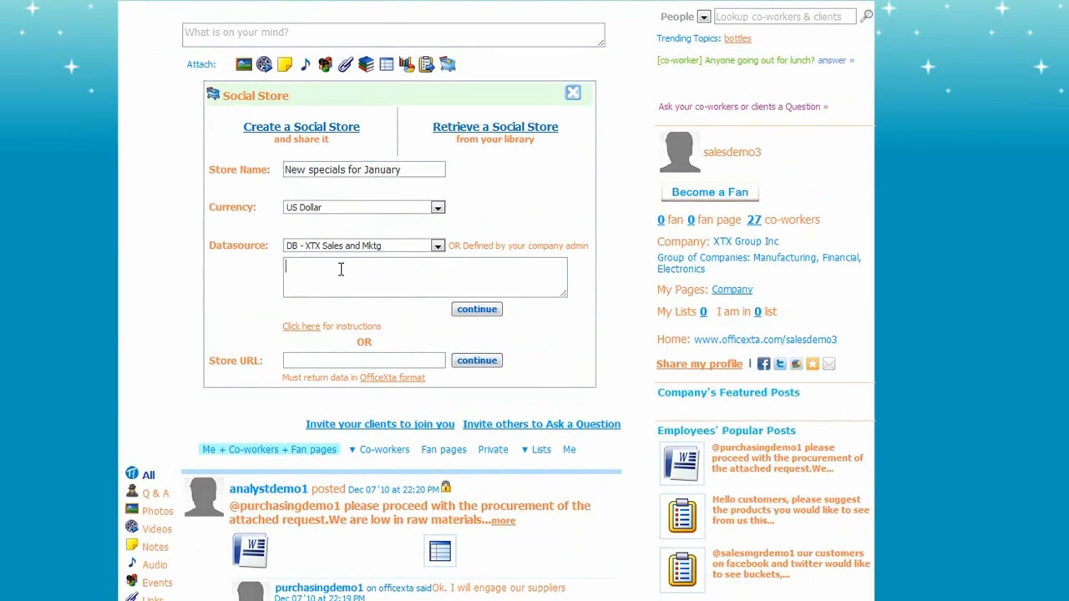
pyautogui.write('select * from store')
pyautogui.click(460, 310)
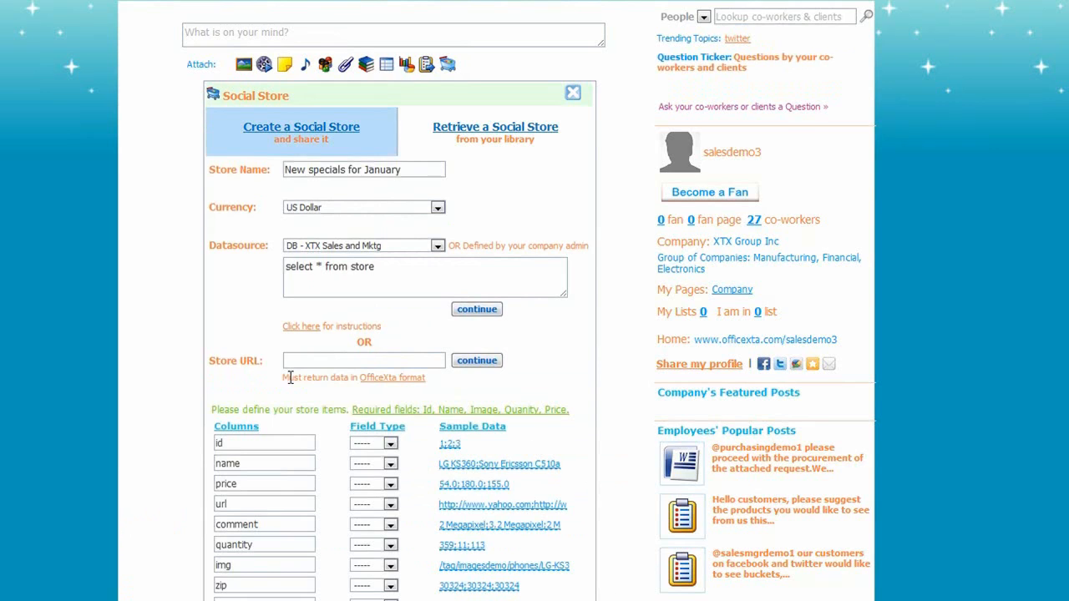
# Assign the field types Id, Name, Price and Url to the id, name, price and url columns
pyautogui.scroll(-2, 289, 377)
pyautogui.click(361, 346)
pyautogui.click(359, 369)
pyautogui.click(372, 365)
pyautogui.click(361, 401)
pyautogui.click(380, 386)
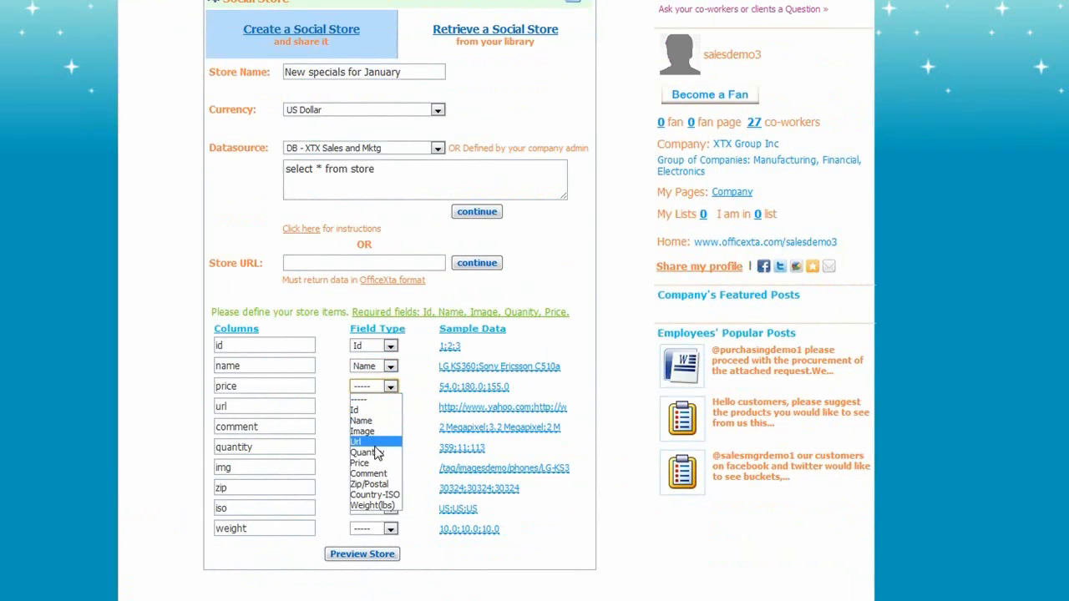
pyautogui.click(377, 462)
pyautogui.click(382, 409)
pyautogui.click(377, 464)
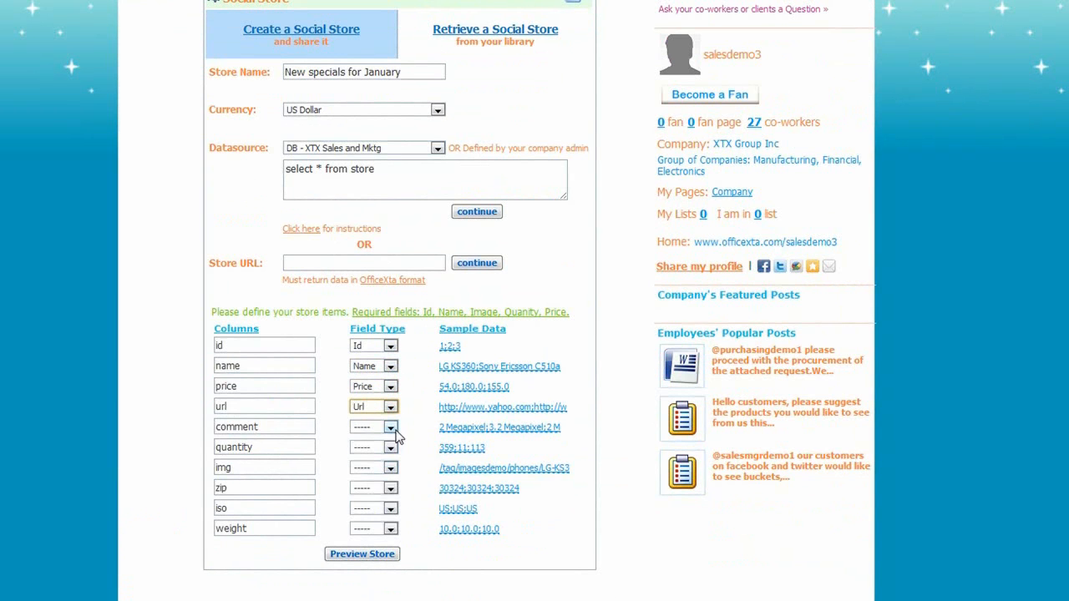
# Assign the field types Comment, Quantity and Image to the comment, quantity and img columns
pyautogui.click(391, 428)
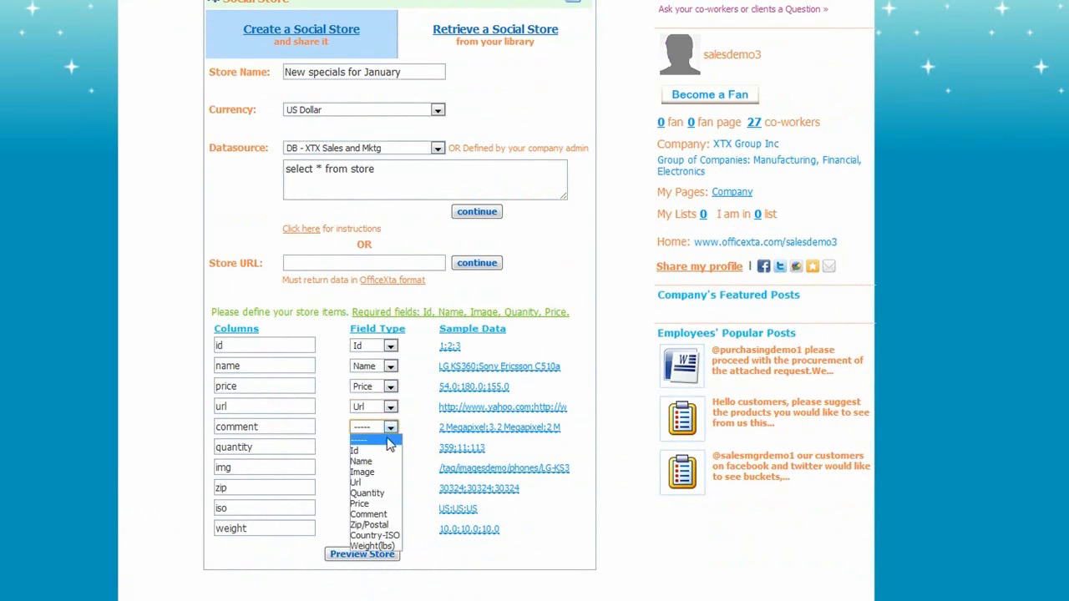
pyautogui.click(376, 518)
pyautogui.click(371, 449)
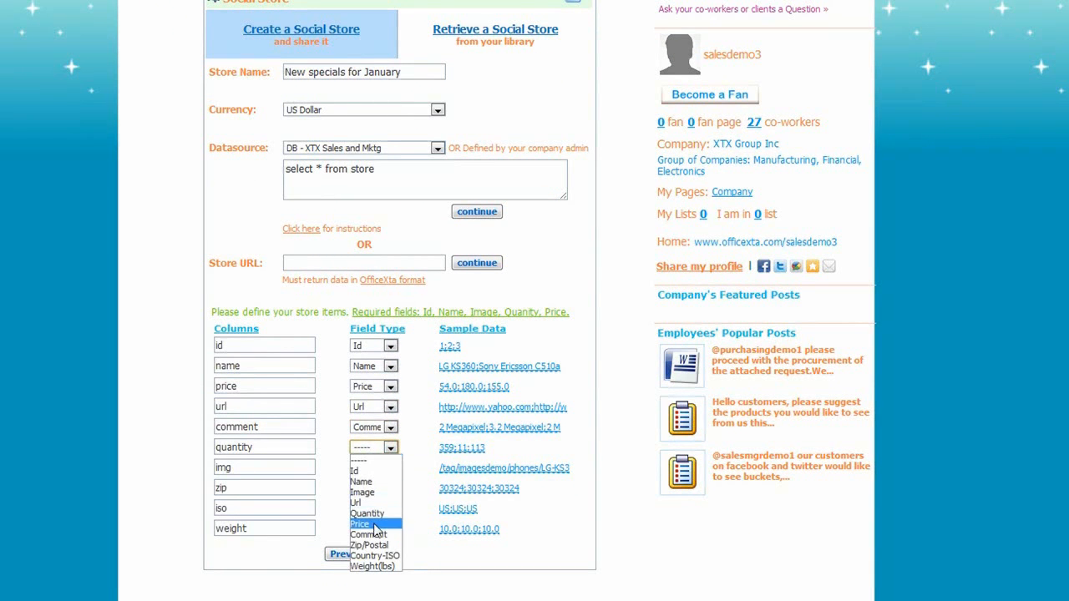
pyautogui.click(369, 514)
pyautogui.click(368, 468)
pyautogui.click(367, 471)
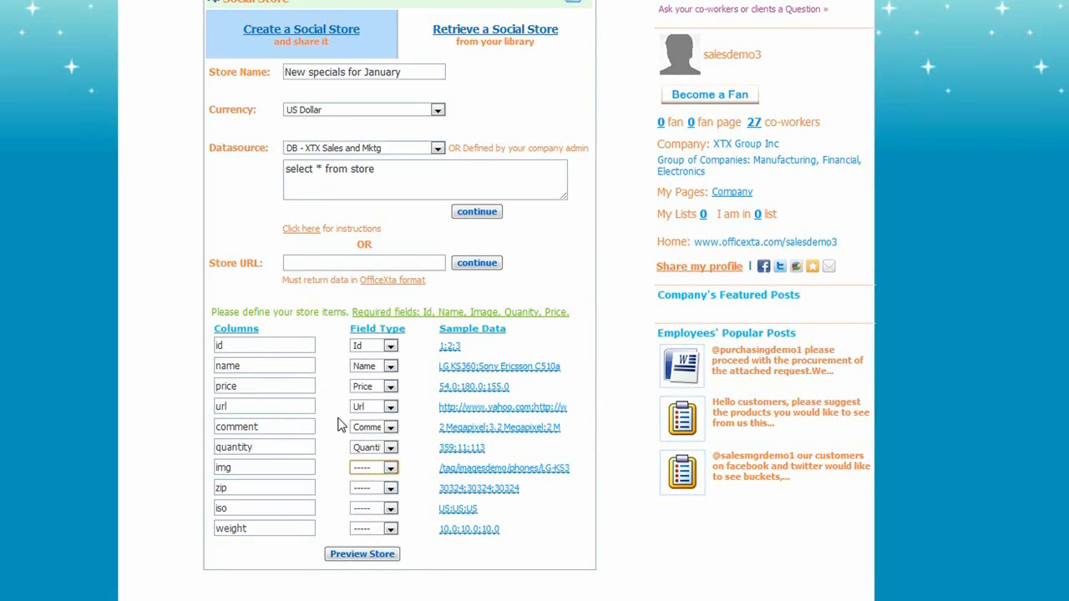
pyautogui.click(372, 469)
pyautogui.click(381, 515)
# Assign Zip/Postal to the zip column and Country-ISO to the iso column, and create the store from its preview
pyautogui.click(373, 489)
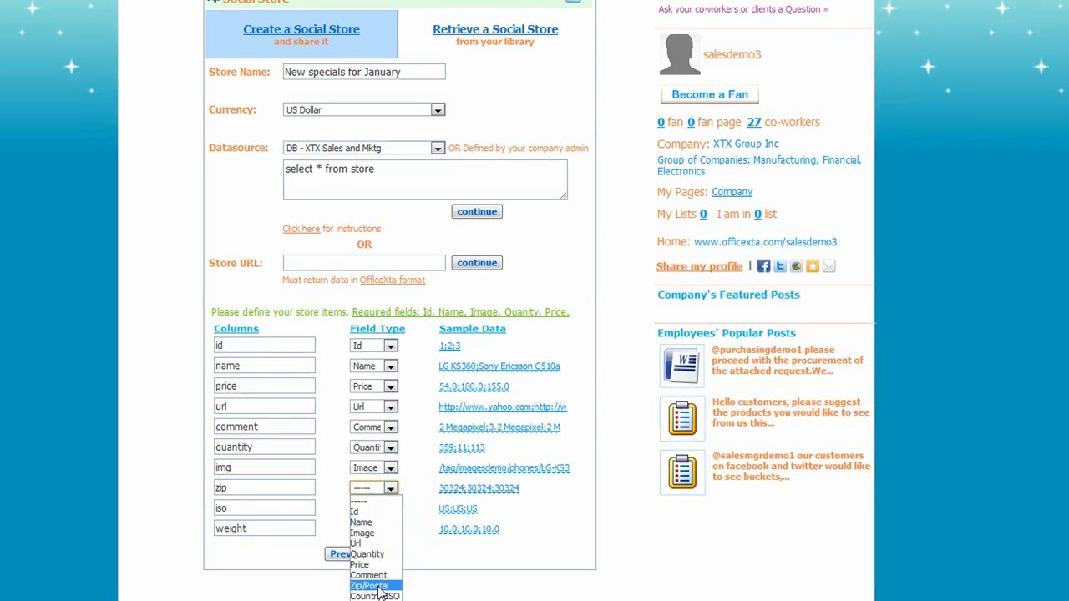
pyautogui.click(374, 587)
pyautogui.click(372, 508)
pyautogui.click(367, 489)
pyautogui.click(355, 555)
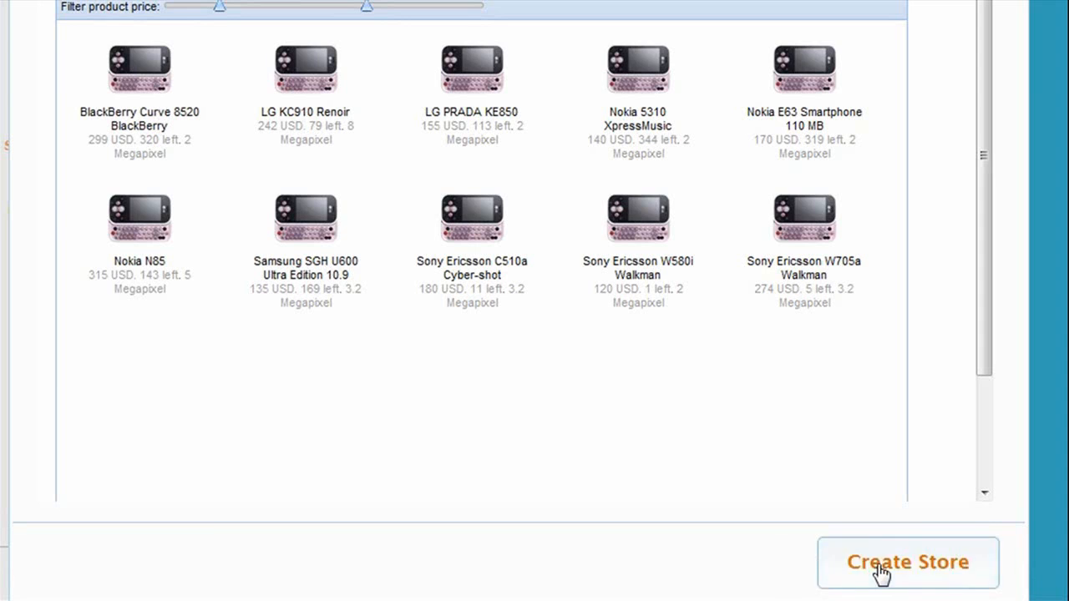
pyautogui.click(881, 564)
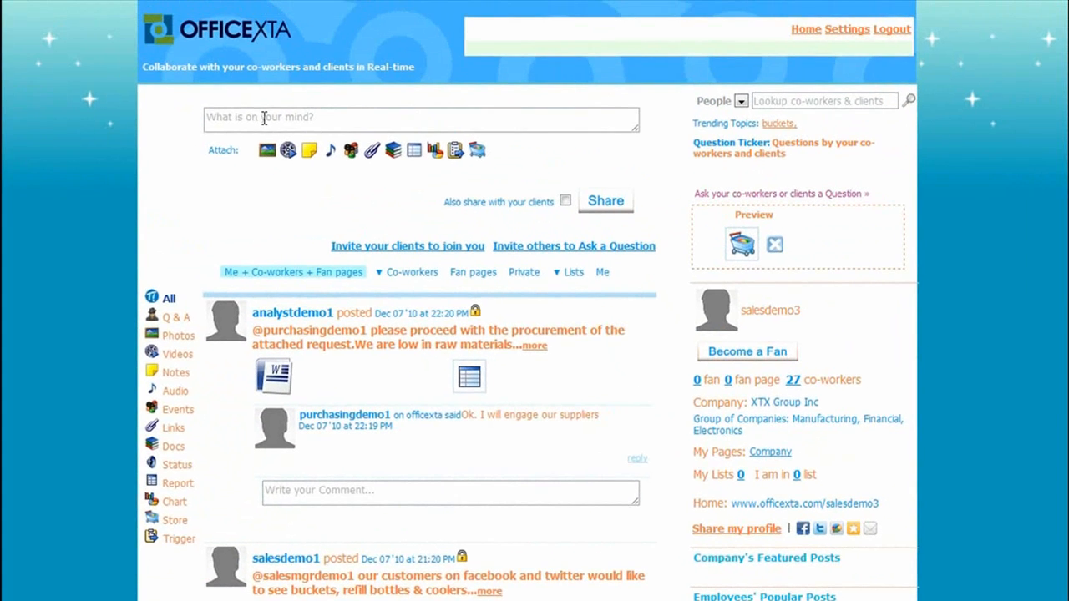
# Share the store with co-workers and clients in a post reading "Hello customers, check out our January specials"
pyautogui.click(507, 120)
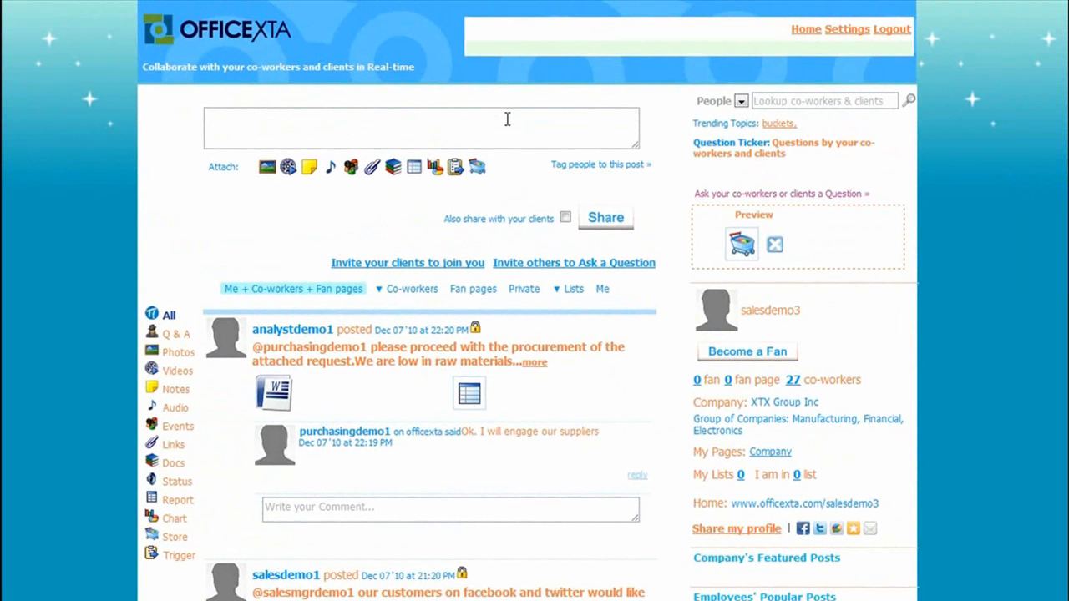
pyautogui.write('Hello customers, check out our January specials')
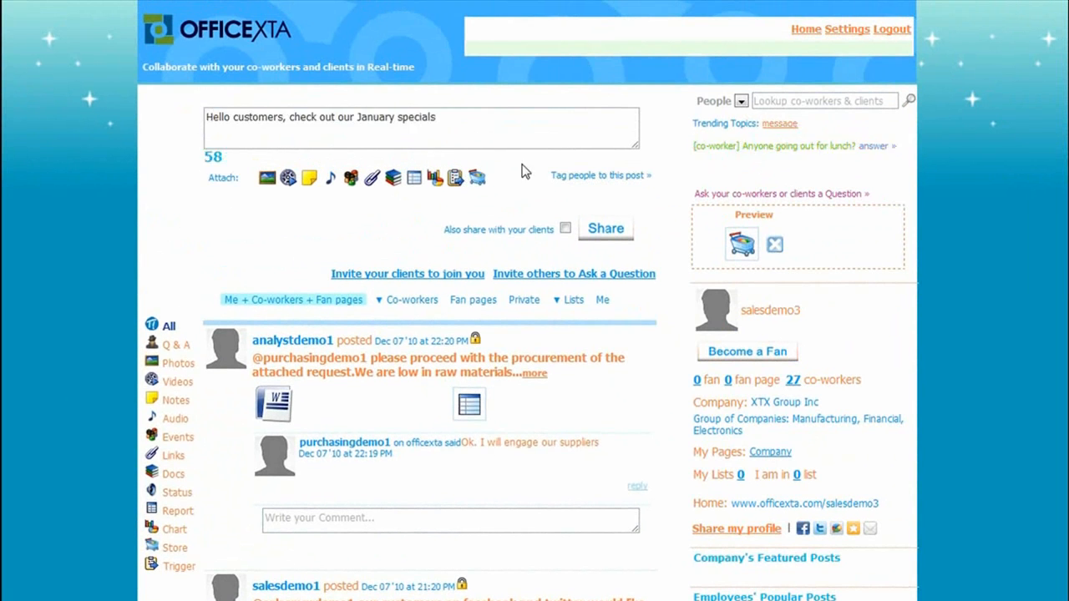
pyautogui.click(566, 229)
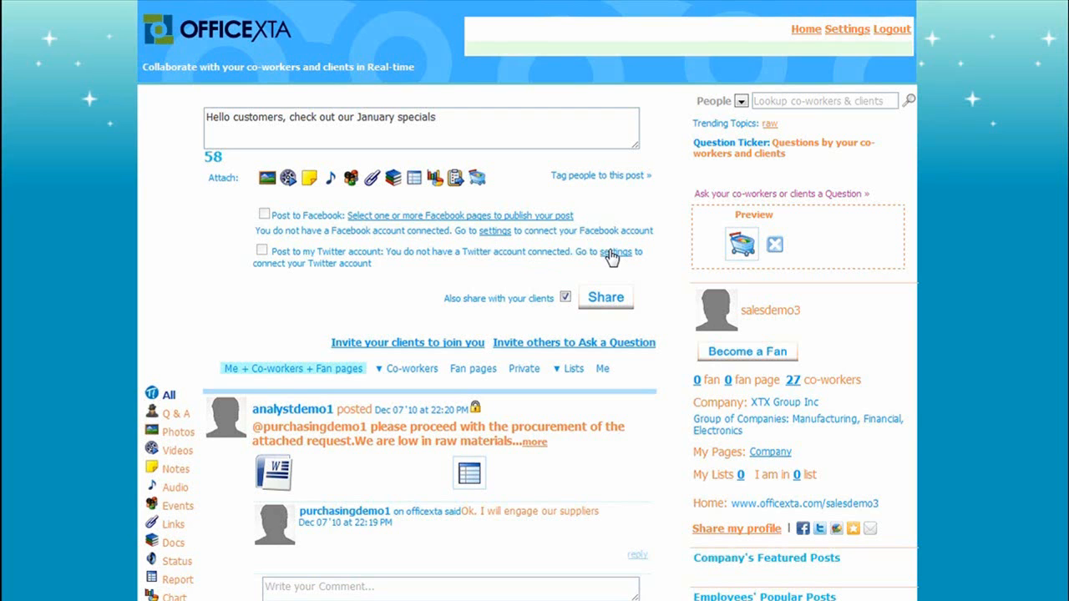
pyautogui.click(605, 299)
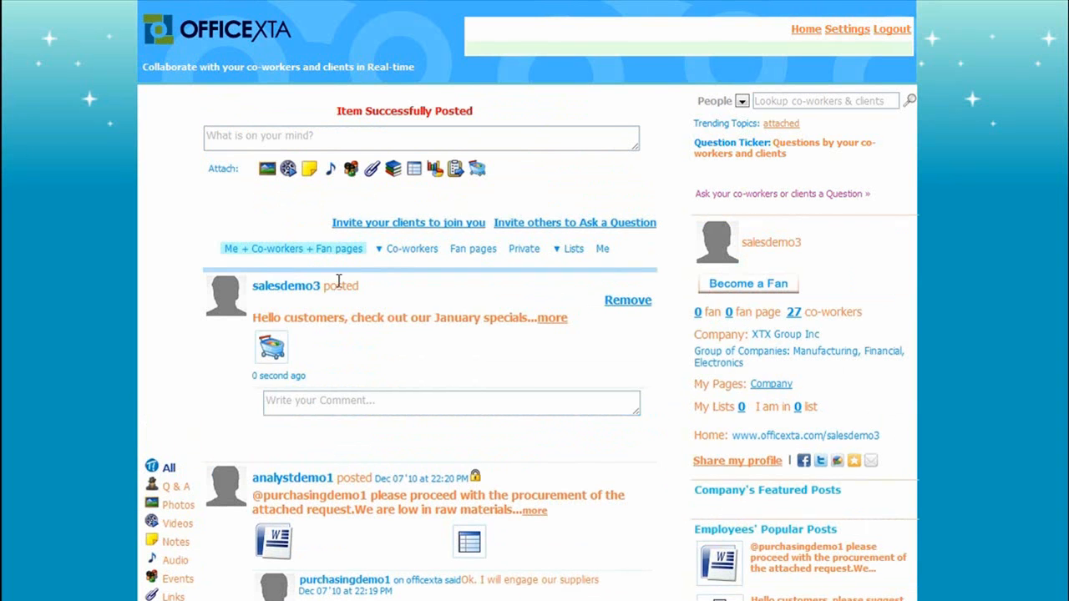
# Open the January specials post and view the BlackBerry Curve 8520 item's purchase page, then close it
pyautogui.click(364, 322)
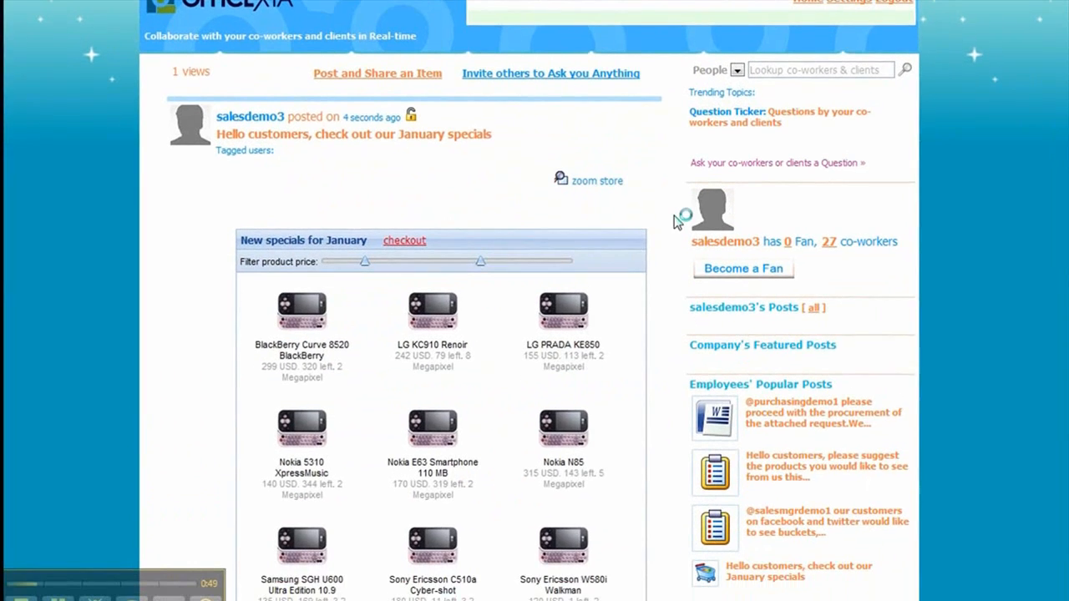
pyautogui.scroll(-1, 677, 208)
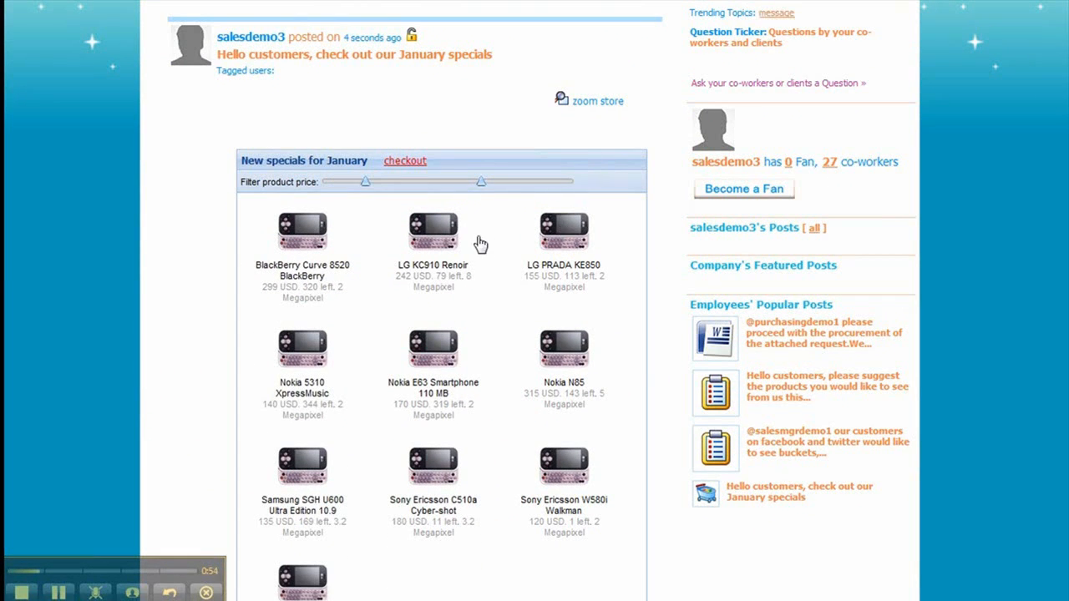
pyautogui.click(318, 237)
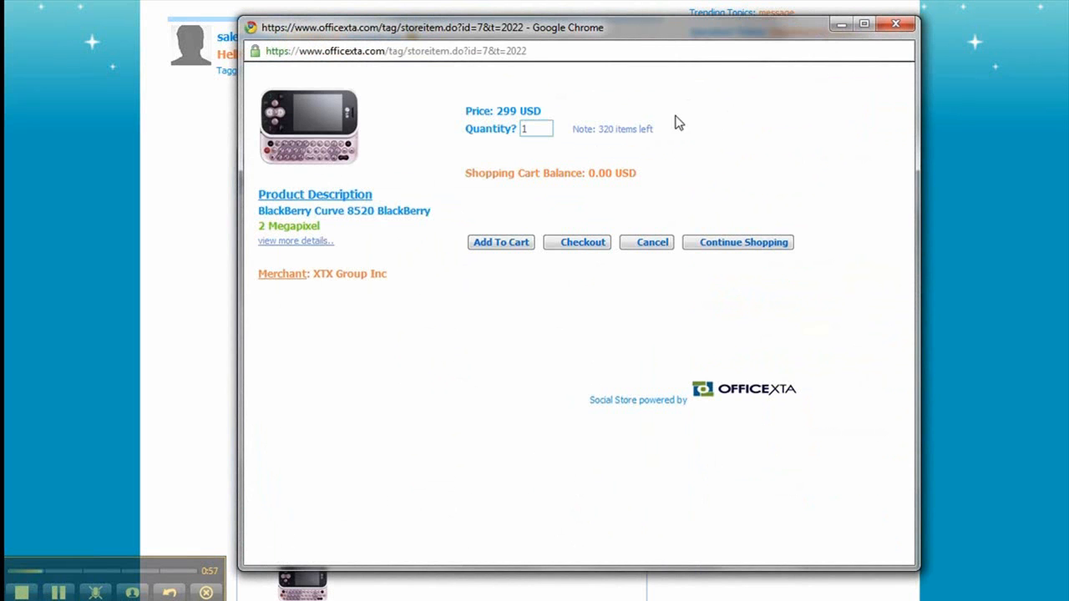
pyautogui.click(902, 25)
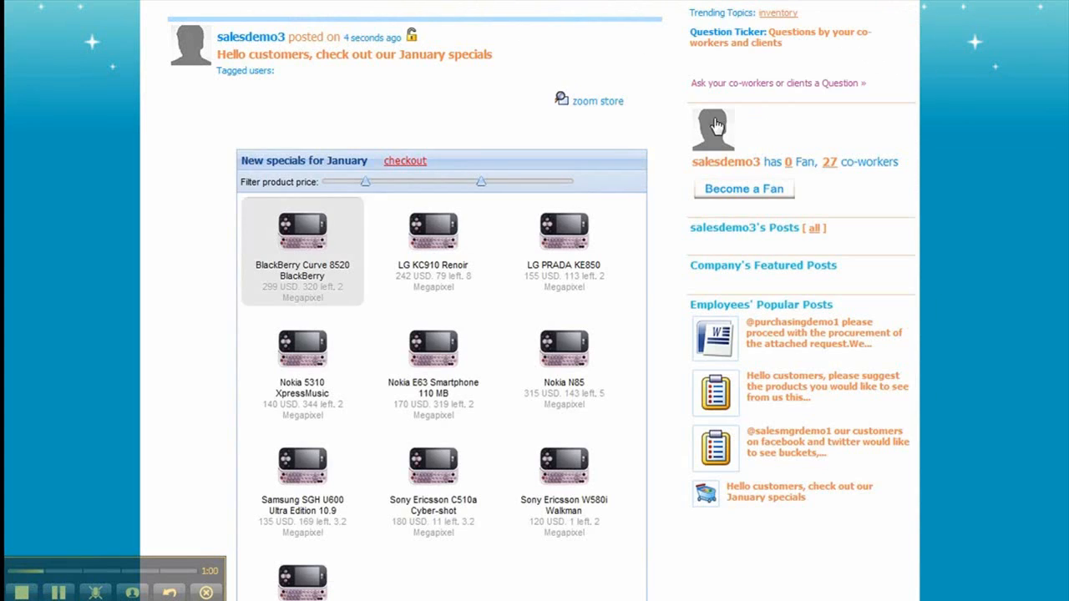